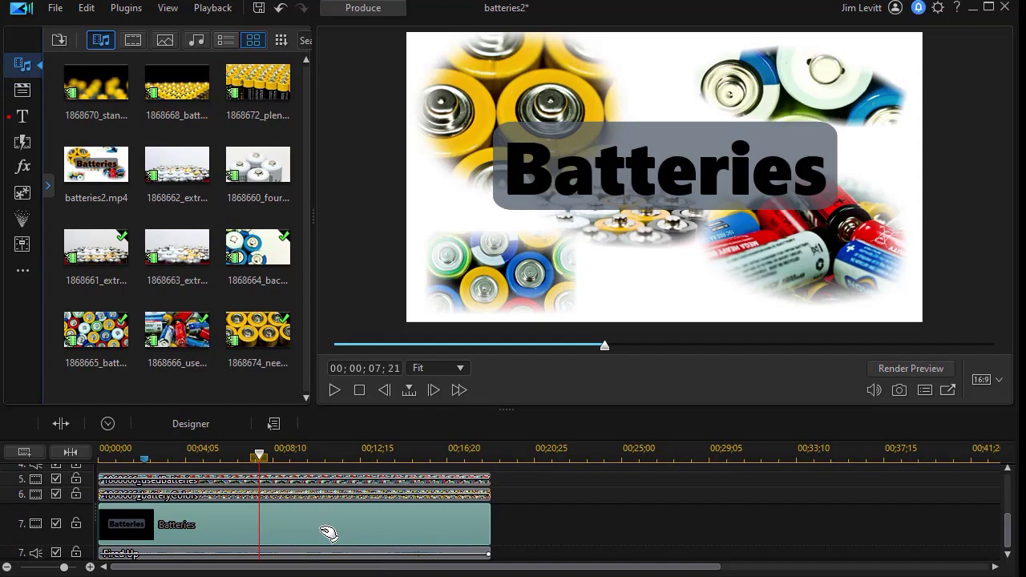
# Double-click the Batteries title clip on the timeline to edit it in Title Designer
pyautogui.doubleClick(320, 528)
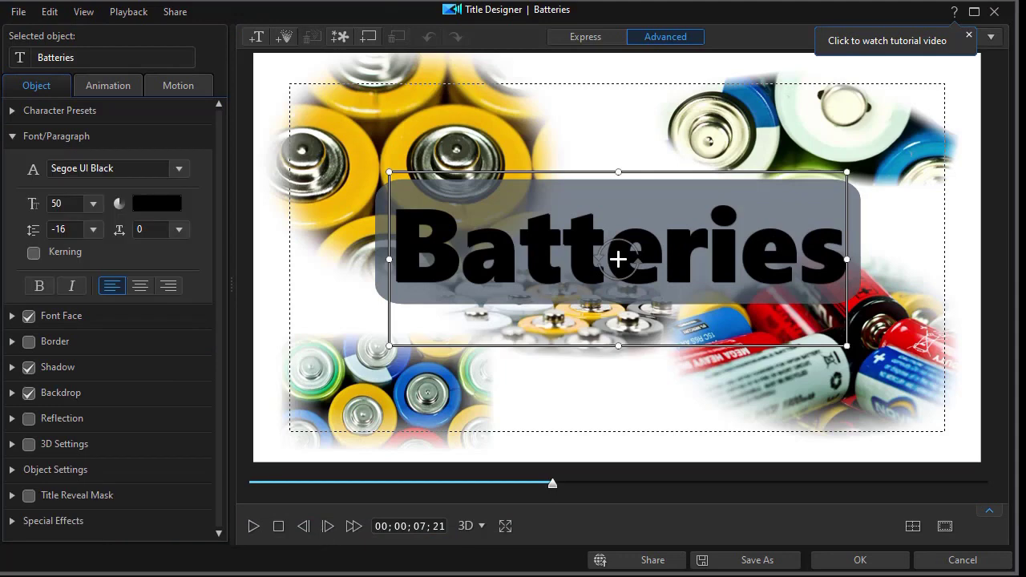
# Collapse Font/Paragraph, glance at the Animation tab, then expand Special Effects on the Object tab
pyautogui.click(11, 136)
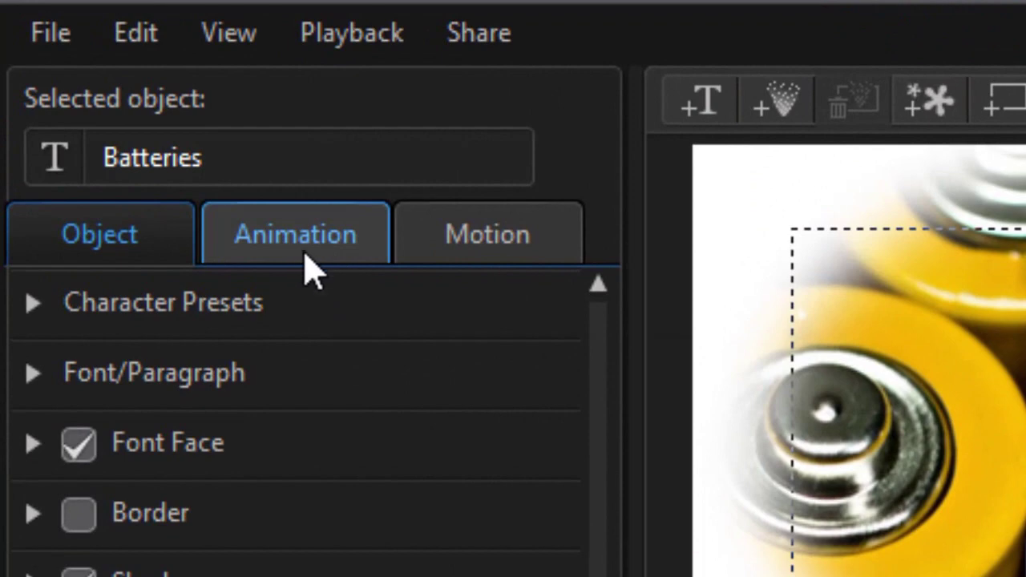
pyautogui.click(296, 256)
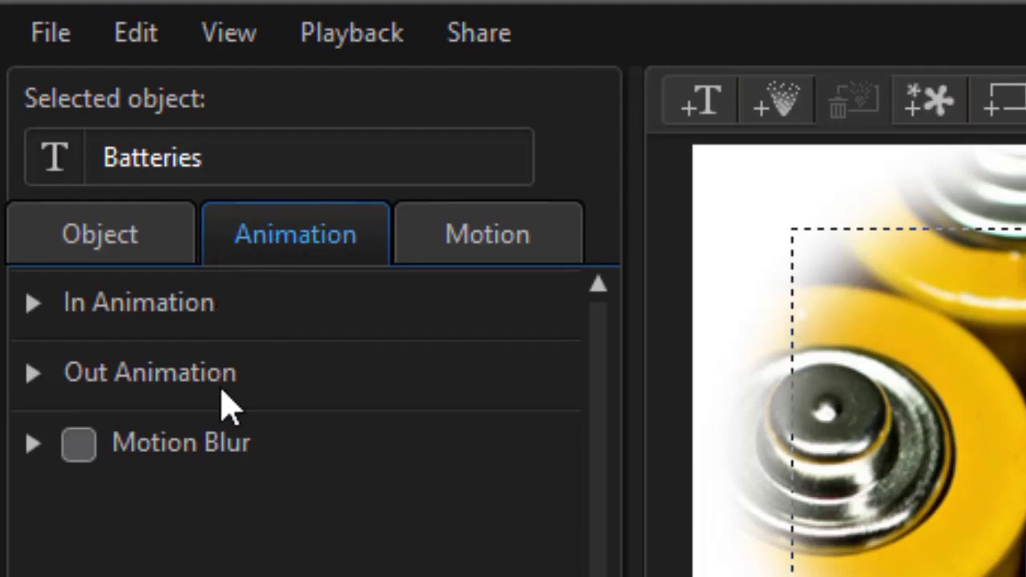
pyautogui.click(127, 252)
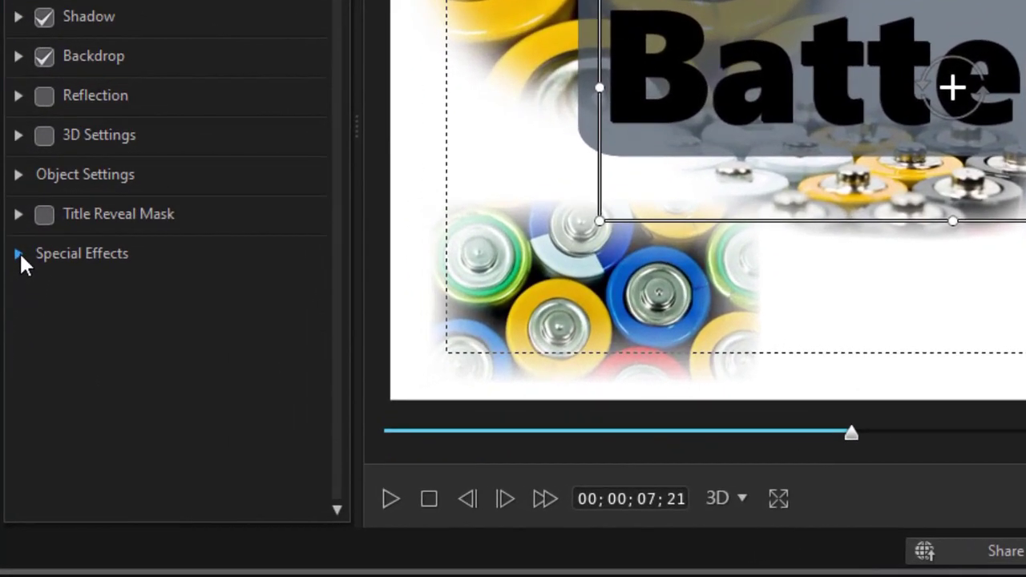
pyautogui.click(19, 254)
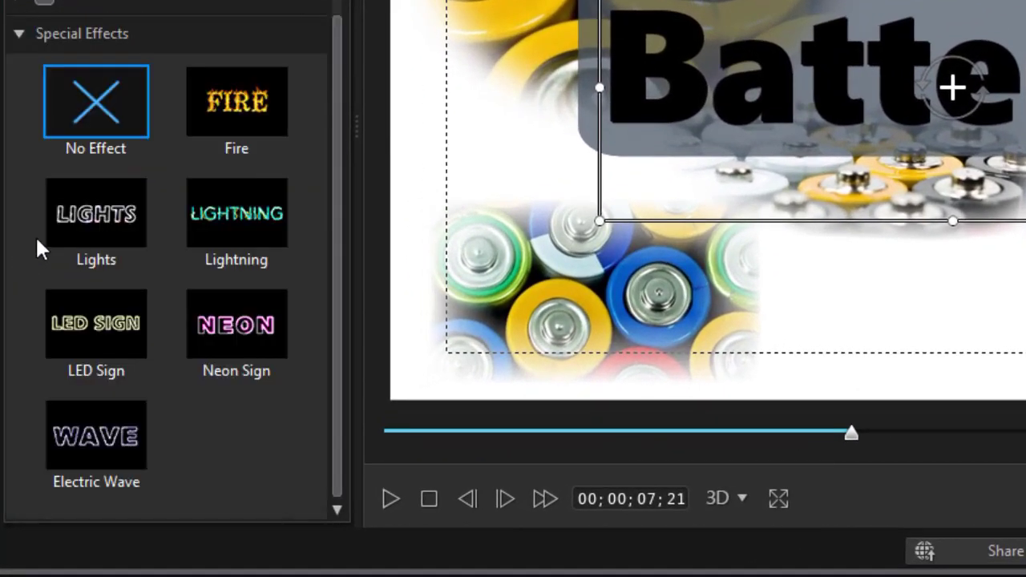
# Apply the Fire special effect to the Batteries title
pyautogui.moveTo(340, 118); pyautogui.dragTo(341, 148)
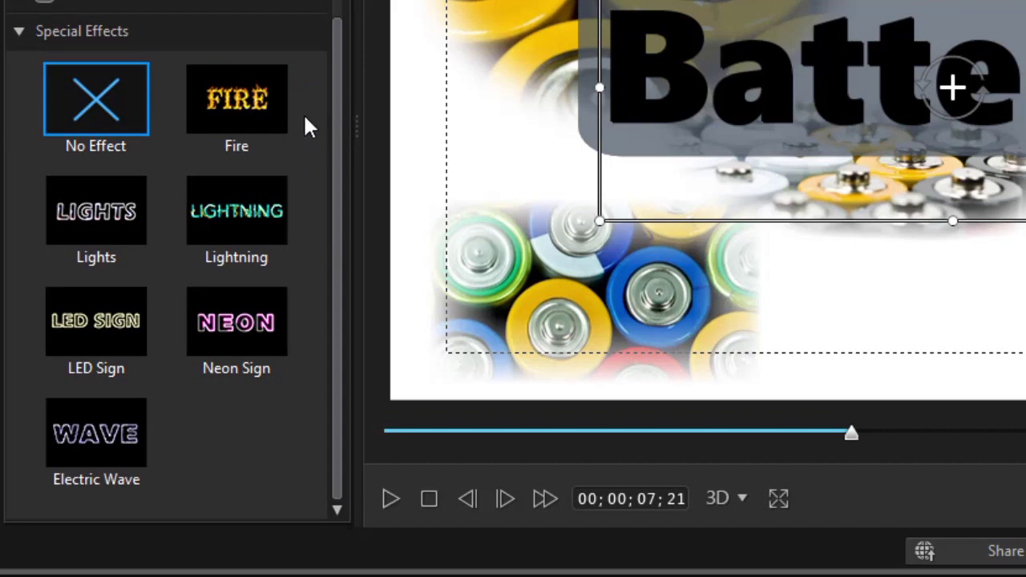
pyautogui.click(255, 102)
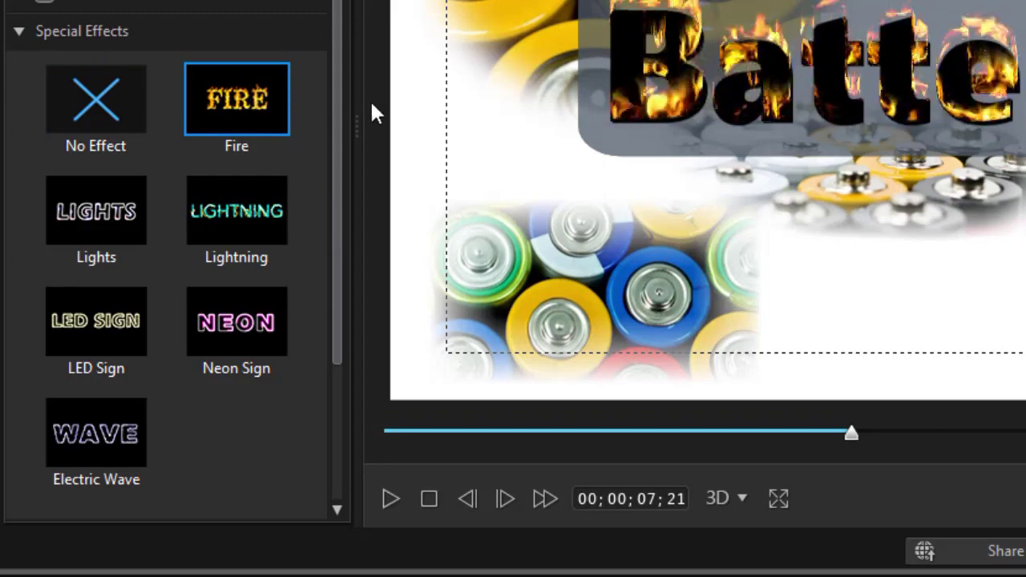
pyautogui.moveTo(333, 52); pyautogui.dragTo(329, 247)
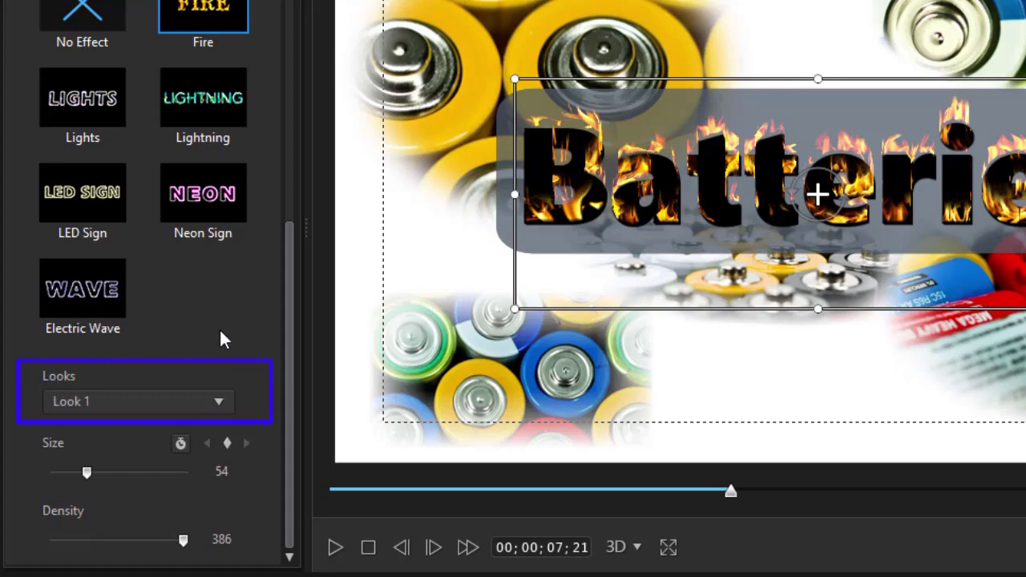
# Try Fire Looks 2 through 5, ending on the Look 6 flame style
pyautogui.click(220, 401)
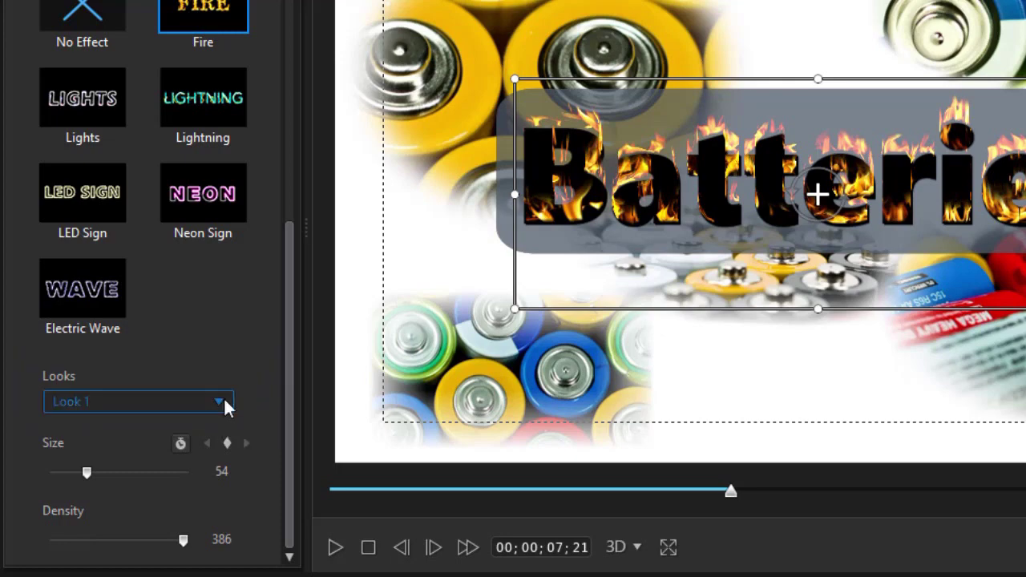
pyautogui.click(198, 446)
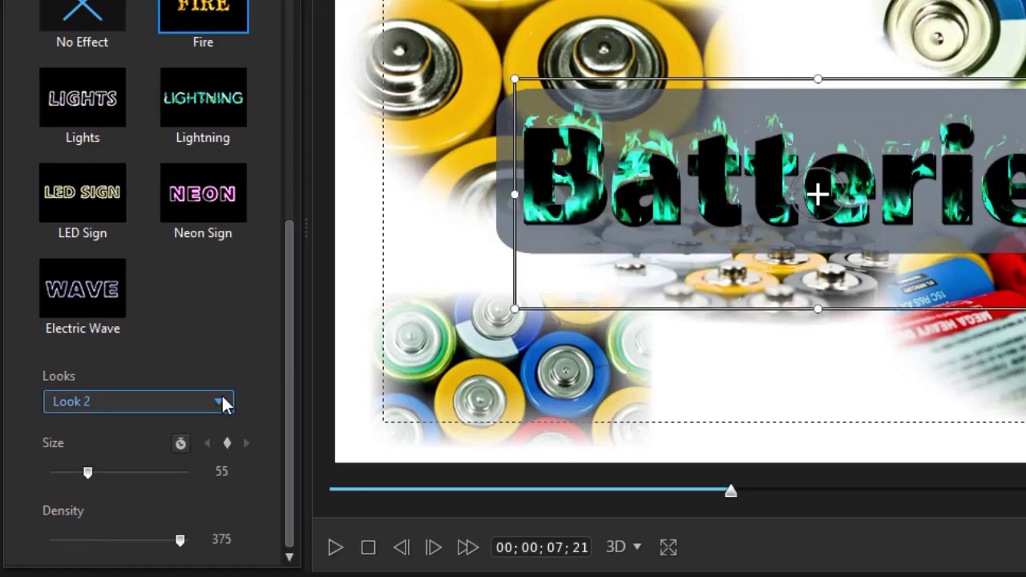
pyautogui.click(224, 405)
pyautogui.click(173, 470)
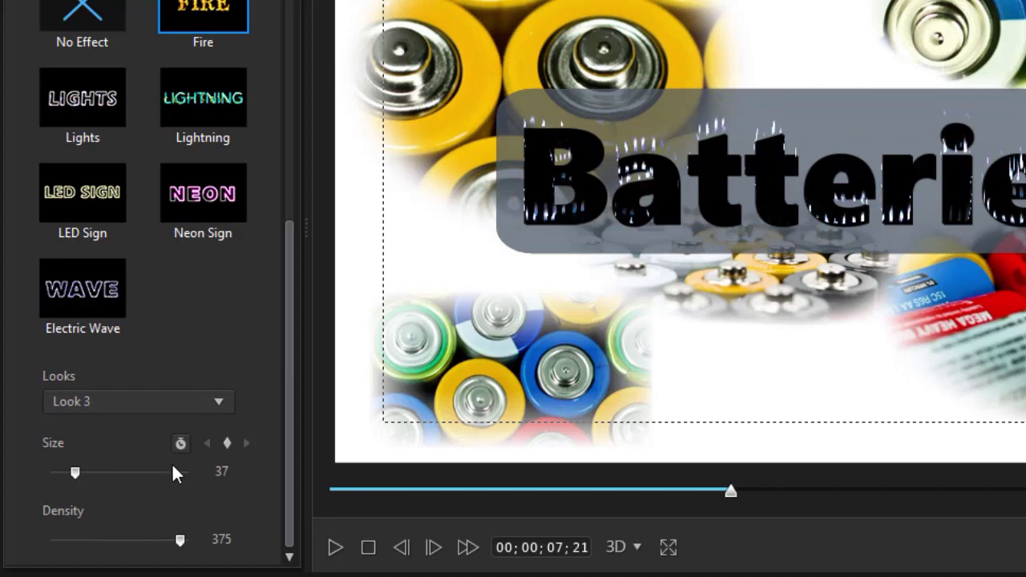
pyautogui.click(226, 403)
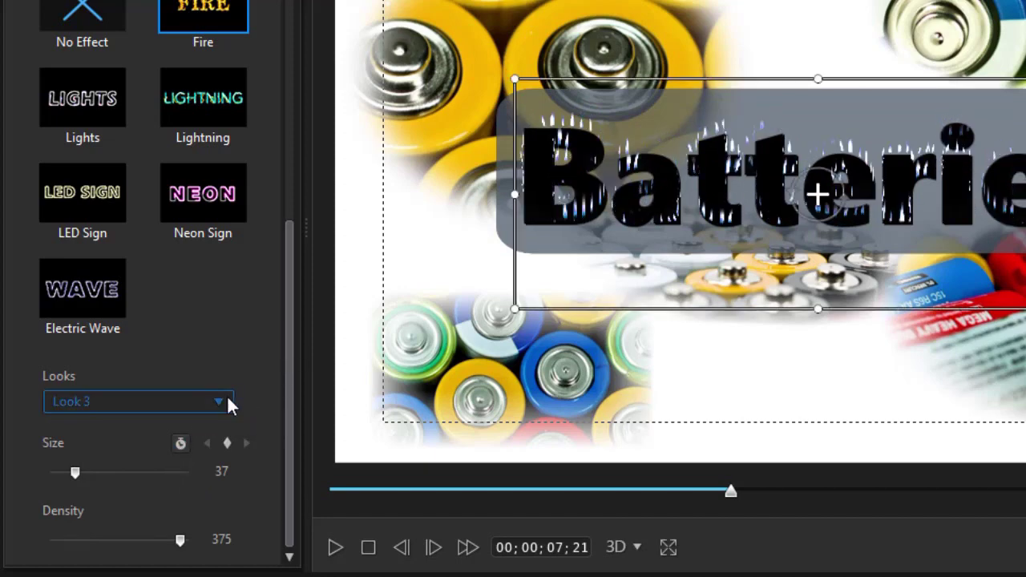
pyautogui.click(186, 488)
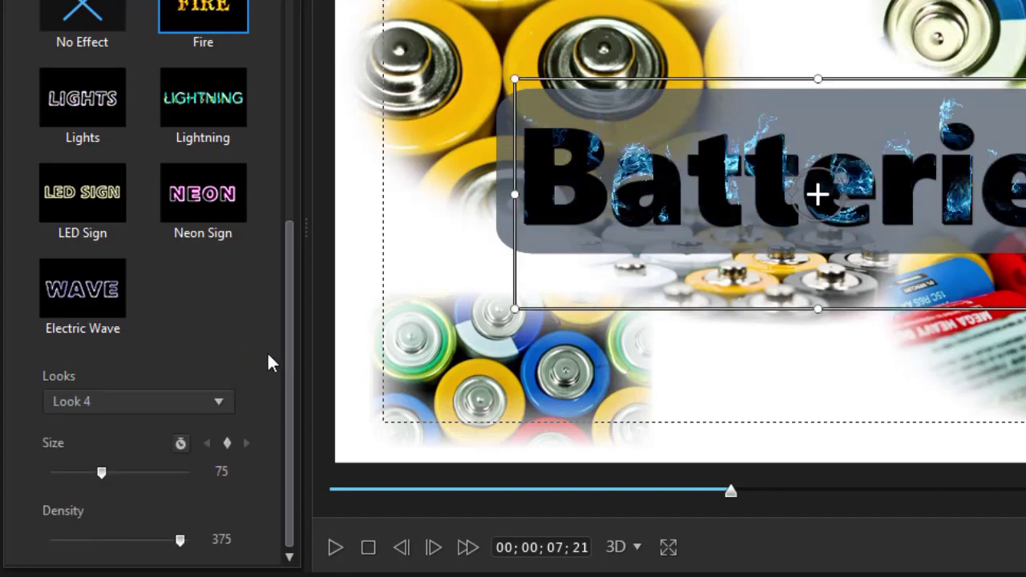
pyautogui.press('Down')
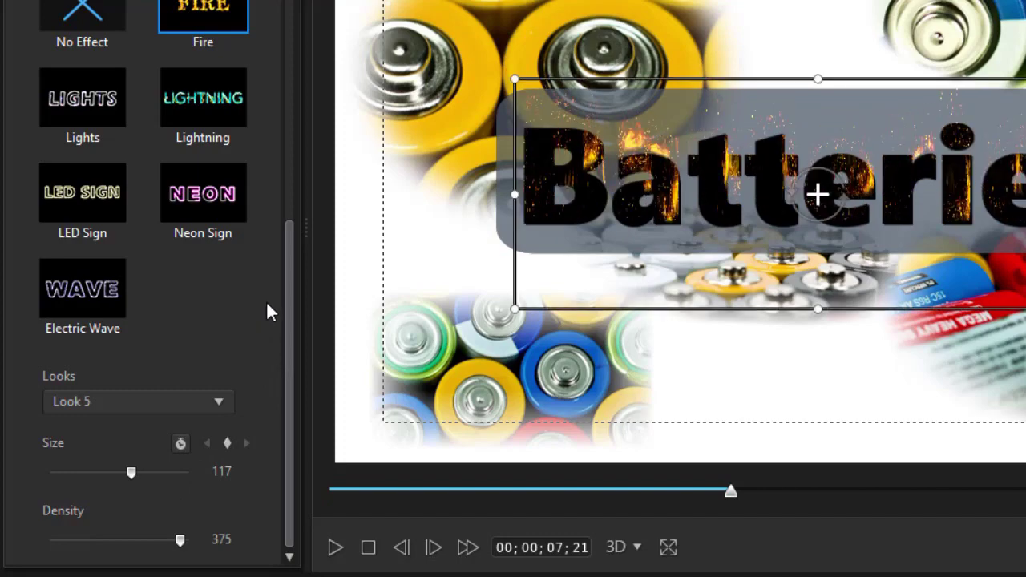
pyautogui.click(224, 401)
pyautogui.click(175, 531)
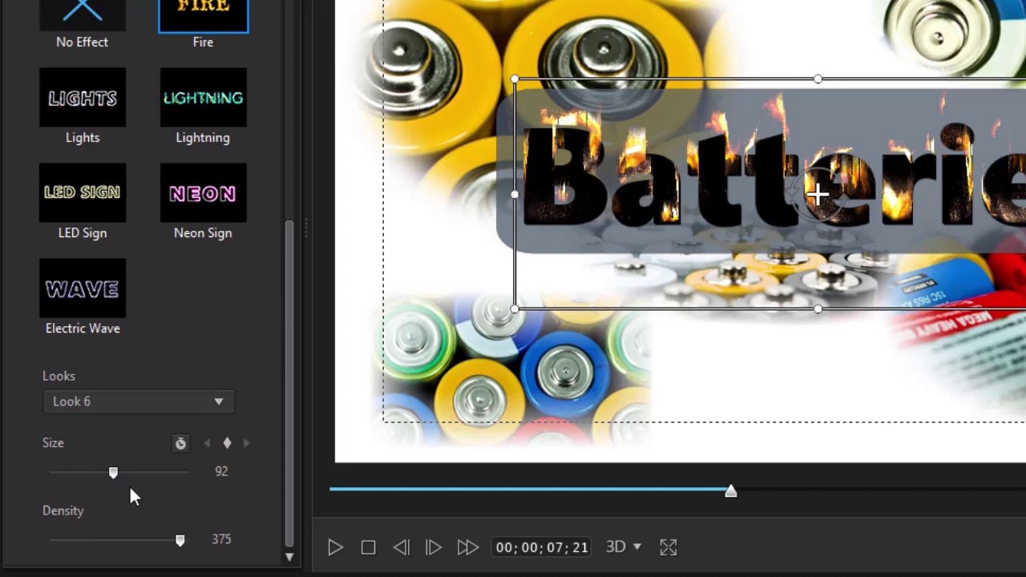
# Test the fire sliders, shrinking Size and sweeping Density from near zero to 400, then 293
pyautogui.moveTo(117, 473)
pyautogui.mouseDown()
pyautogui.moveTo(202, 472)
pyautogui.moveTo(152, 471)
pyautogui.moveTo(238, 448)
pyautogui.moveTo(204, 465)
pyautogui.moveTo(41, 465)
pyautogui.moveTo(95, 464)
pyautogui.moveTo(79, 461)
pyautogui.moveTo(109, 458)
pyautogui.moveTo(73, 452)
pyautogui.moveTo(107, 442)
pyautogui.moveTo(142, 446)
pyautogui.moveTo(59, 473)
pyautogui.moveTo(96, 474)
pyautogui.mouseUp()
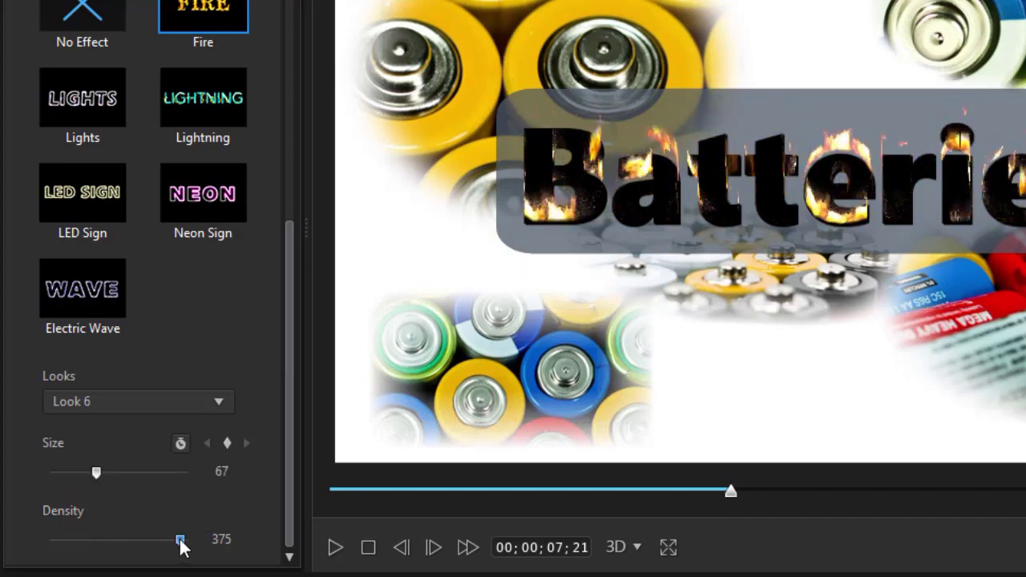
pyautogui.moveTo(182, 542); pyautogui.dragTo(93, 558)
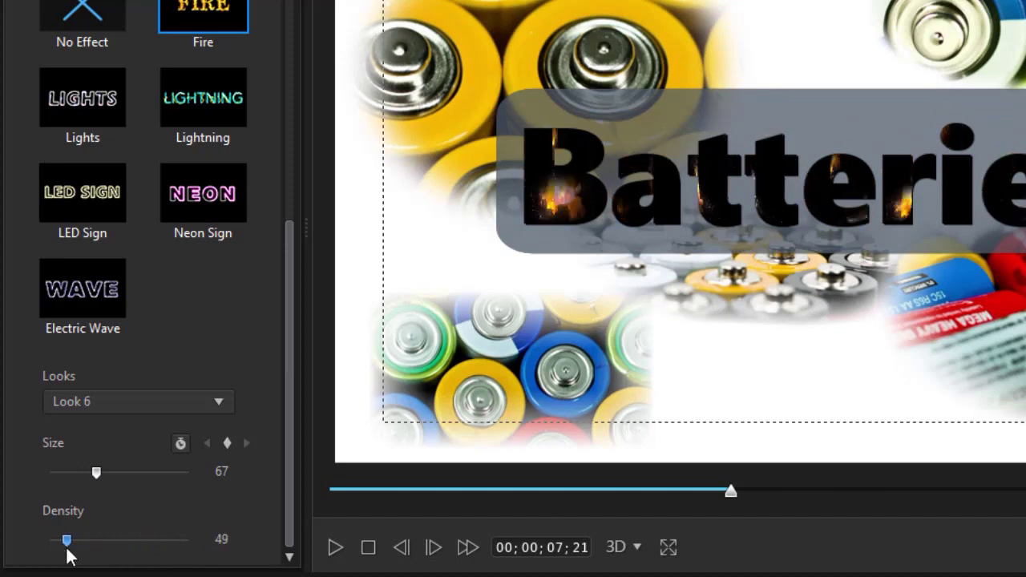
pyautogui.moveTo(66, 541)
pyautogui.mouseDown()
pyautogui.moveTo(42, 543)
pyautogui.moveTo(52, 543)
pyautogui.mouseUp()
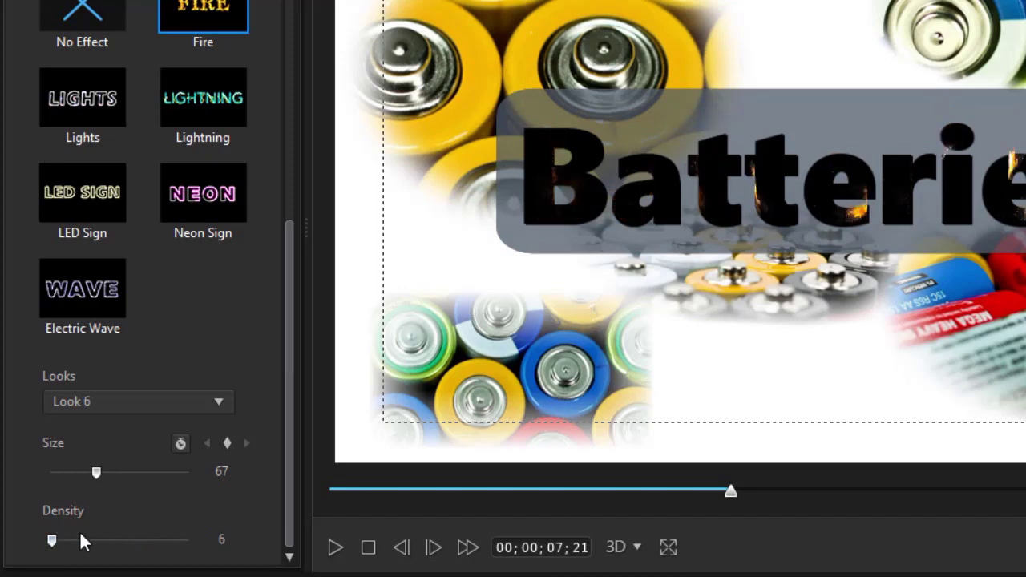
pyautogui.click(621, 232)
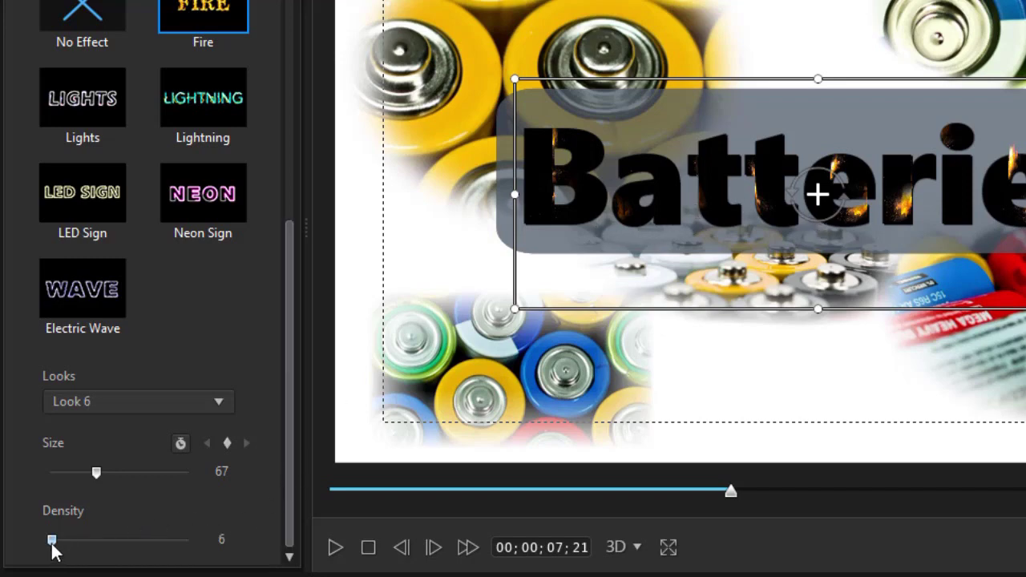
pyautogui.moveTo(52, 542); pyautogui.dragTo(225, 545)
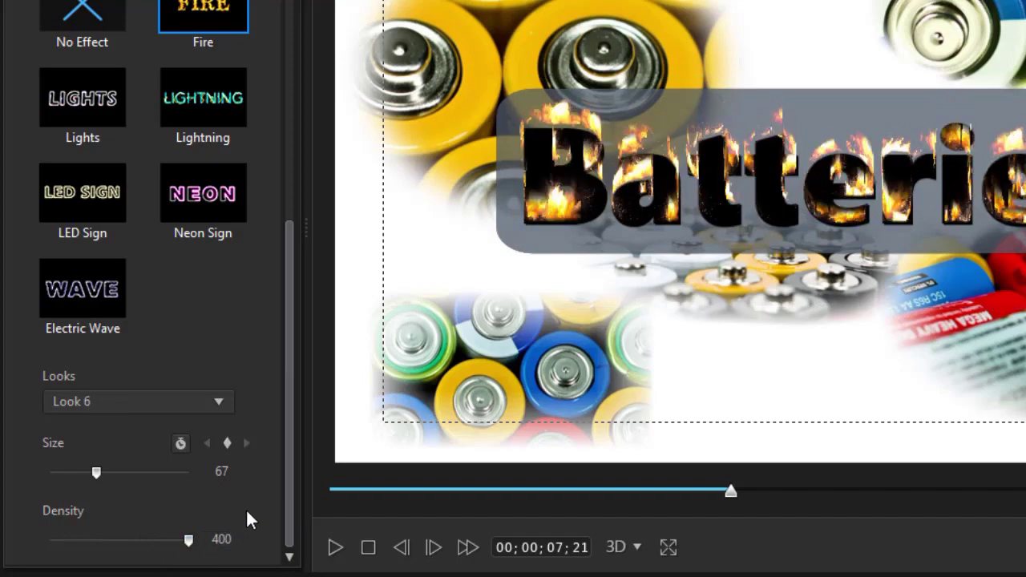
pyautogui.click(540, 227)
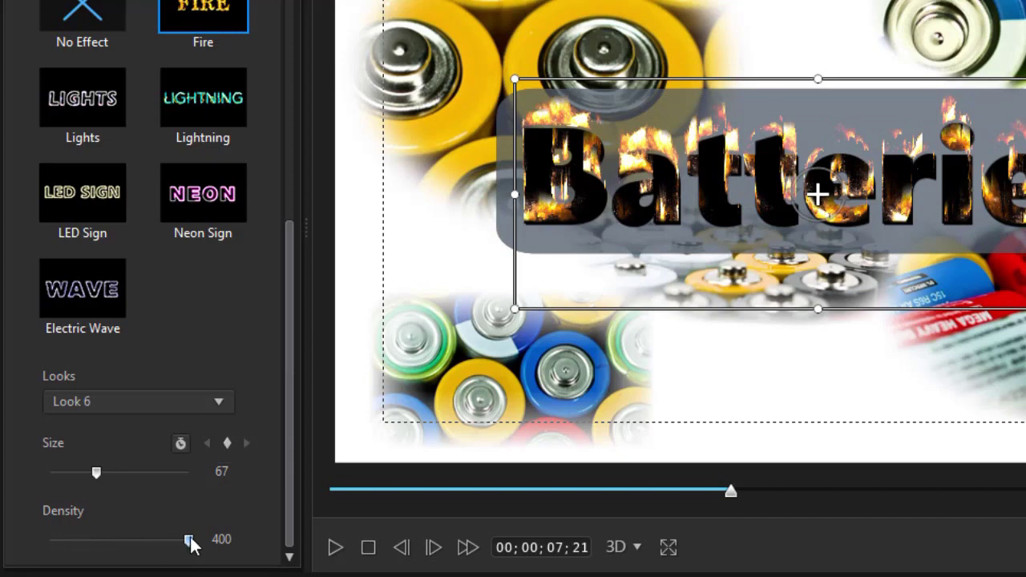
pyautogui.moveTo(189, 543); pyautogui.dragTo(153, 545)
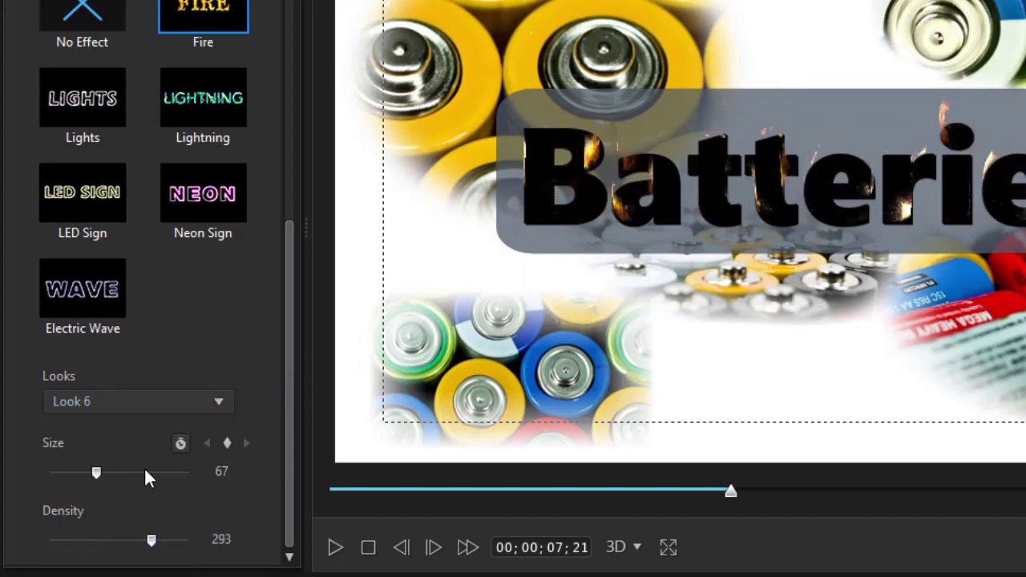
# Switch the fire to white-flame Look 3 and lower Density to about 134
pyautogui.click(225, 400)
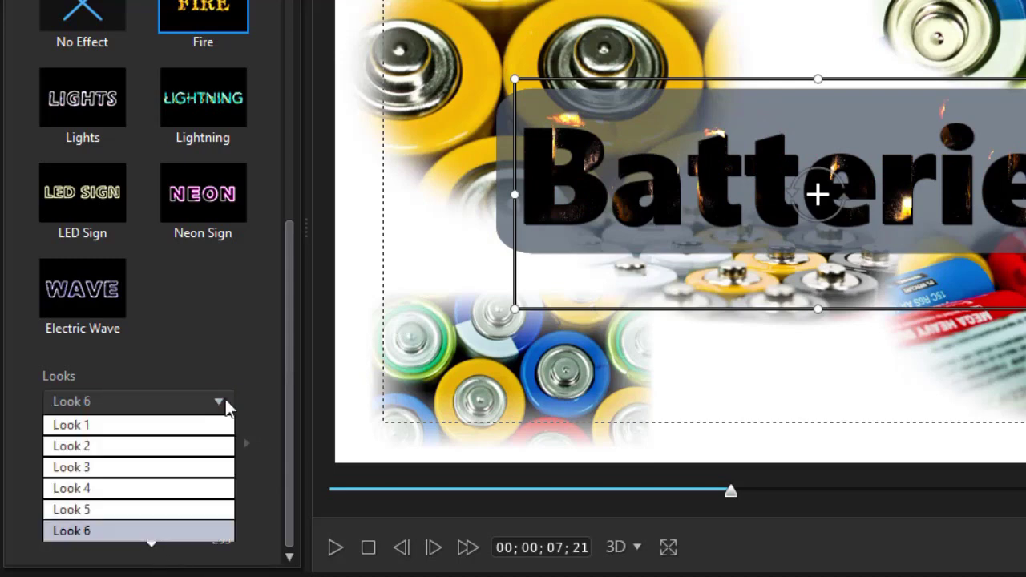
pyautogui.click(185, 467)
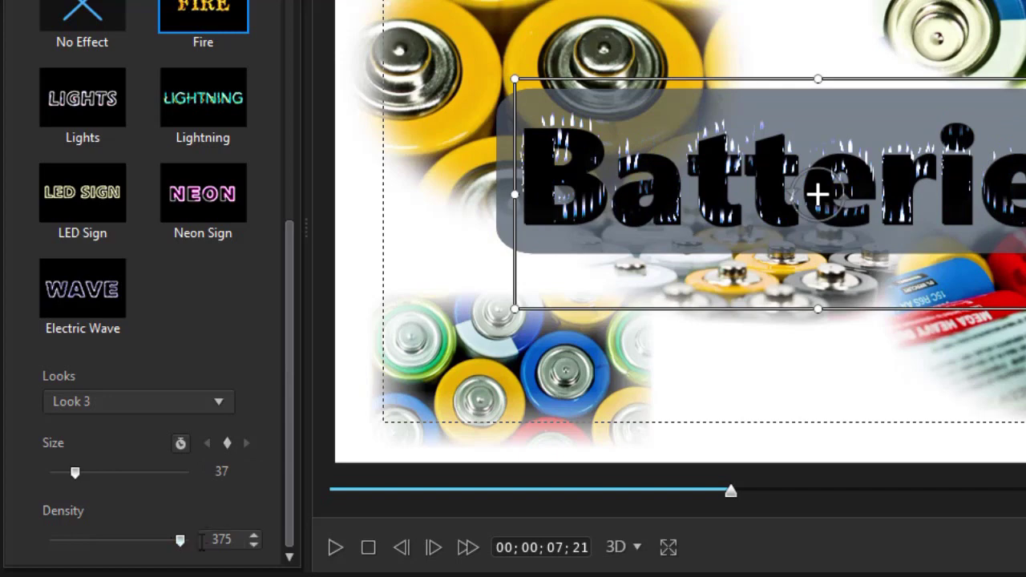
pyautogui.moveTo(181, 542); pyautogui.dragTo(97, 542)
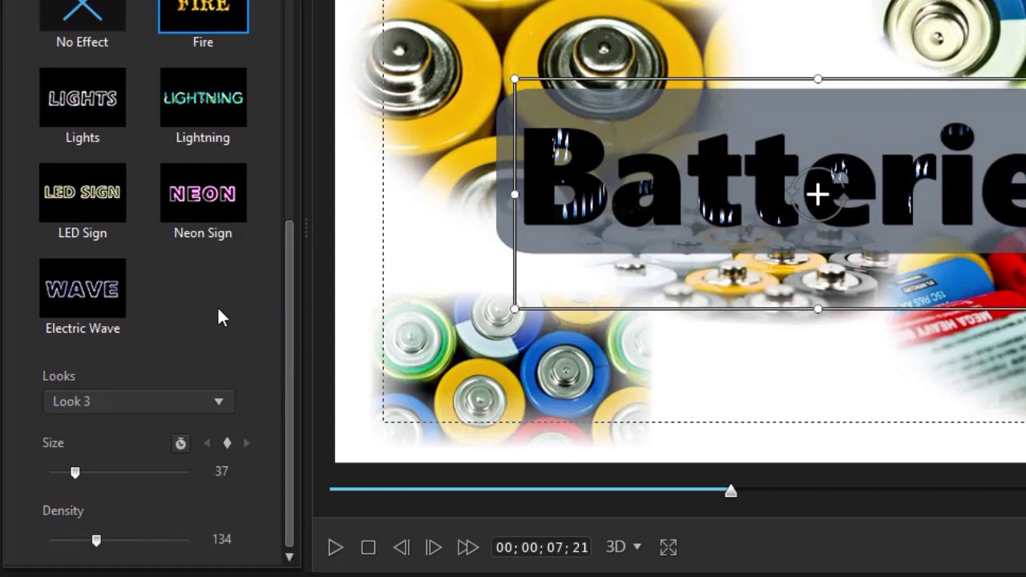
# Replace the fire with the Lights effect and bring up its head colour choices
pyautogui.click(92, 101)
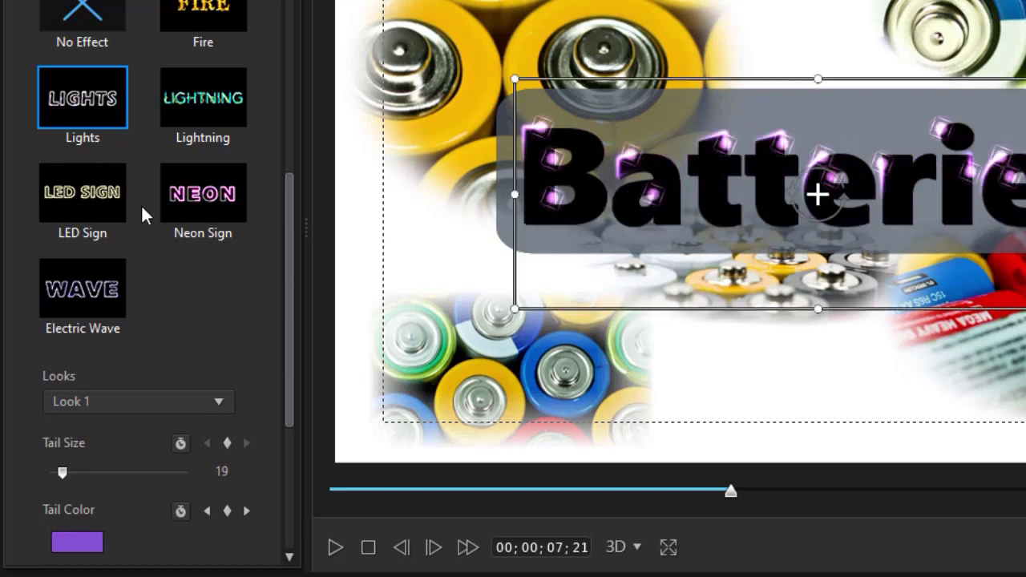
pyautogui.scroll(-3, 290, 324)
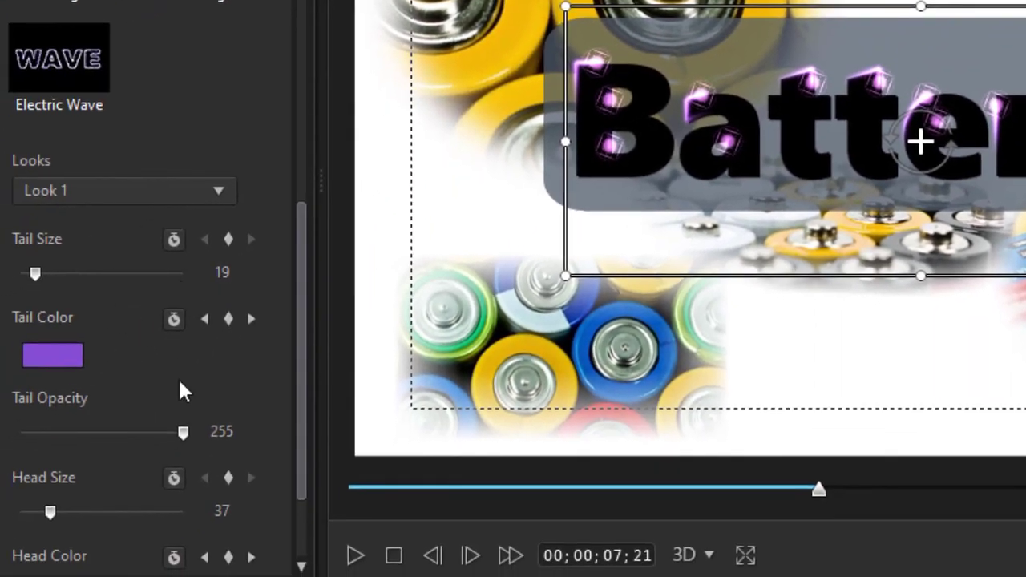
pyautogui.scroll(-3, 301, 417)
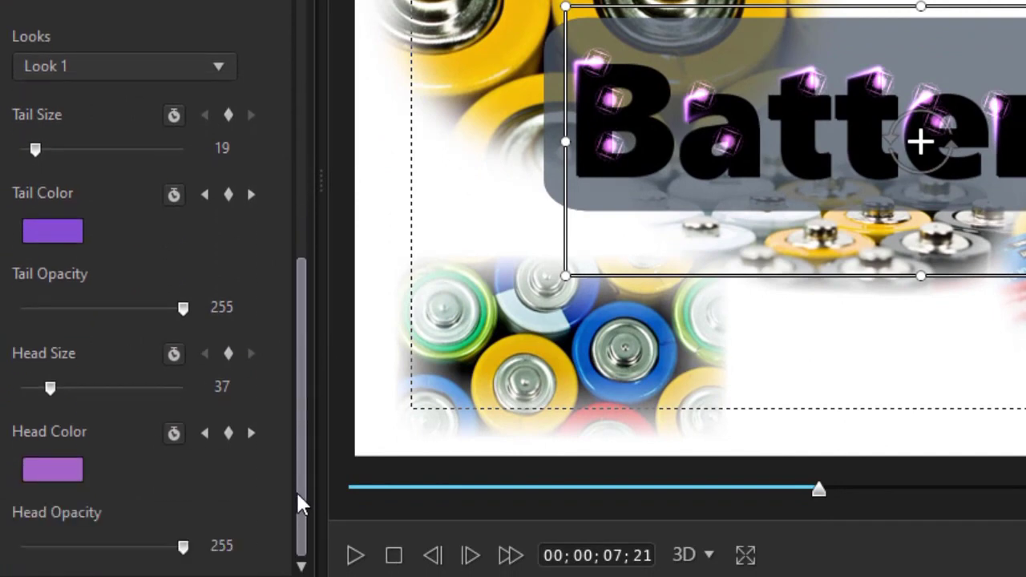
pyautogui.click(52, 469)
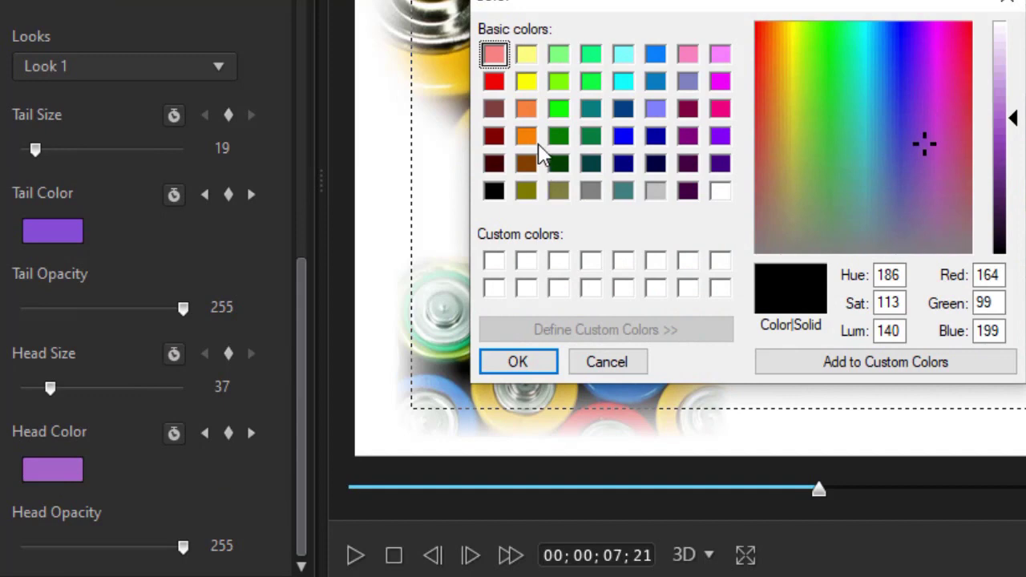
# Make the Lights heads violet and move the playhead to a later moment
pyautogui.click(720, 136)
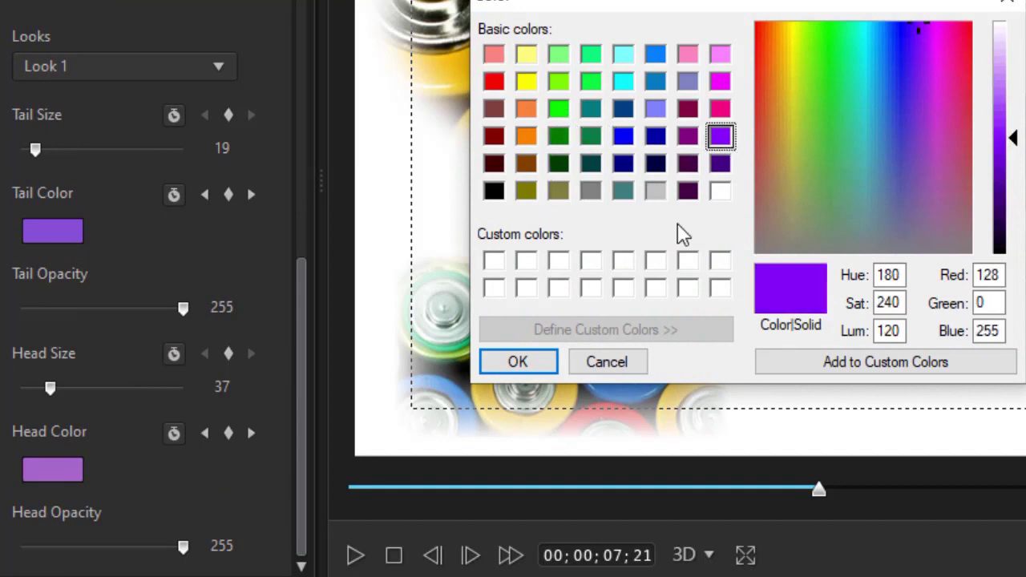
pyautogui.click(519, 362)
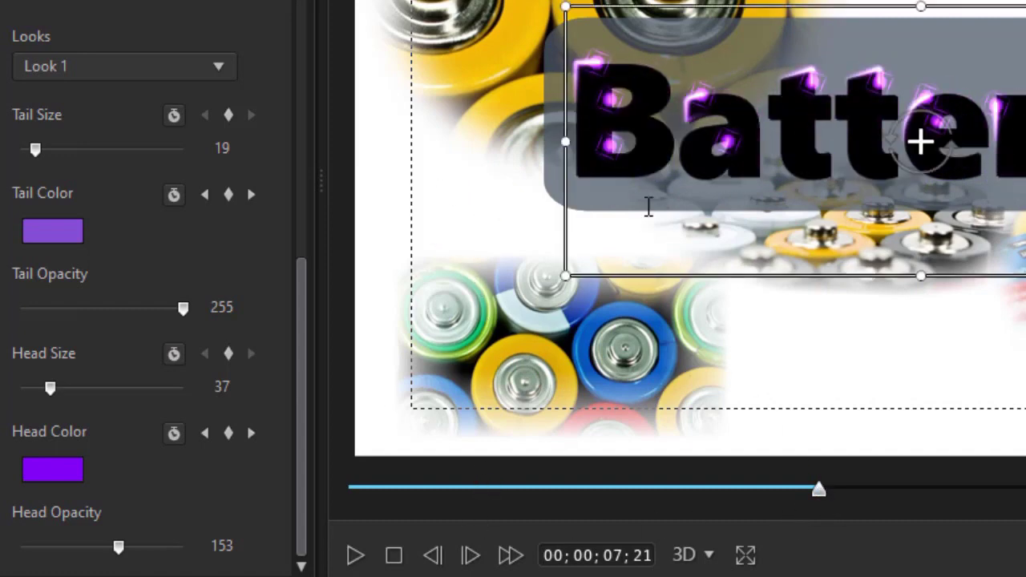
pyautogui.moveTo(819, 496); pyautogui.dragTo(842, 457)
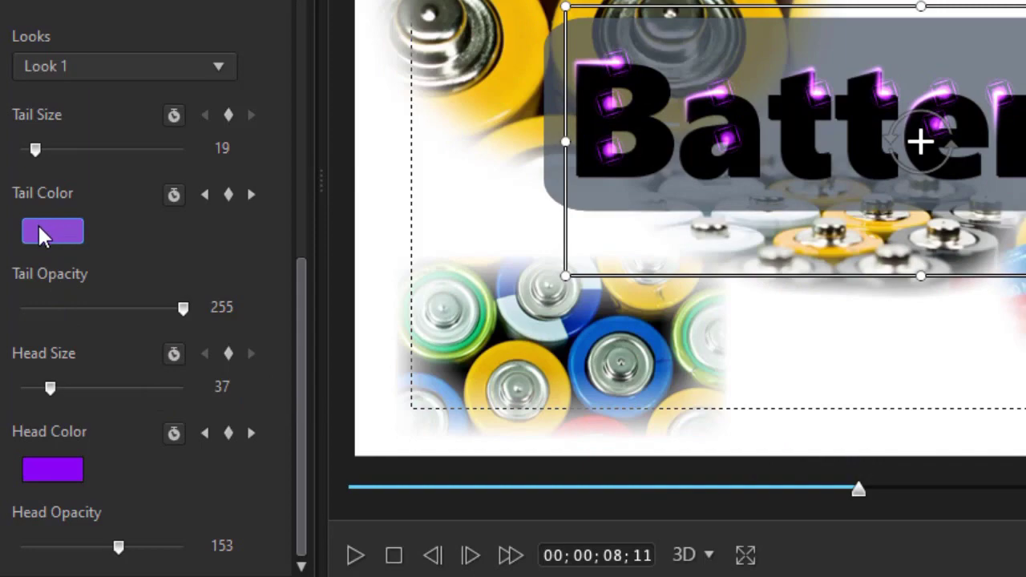
# Set the Lights particle tail colour to yellow
pyautogui.click(37, 227)
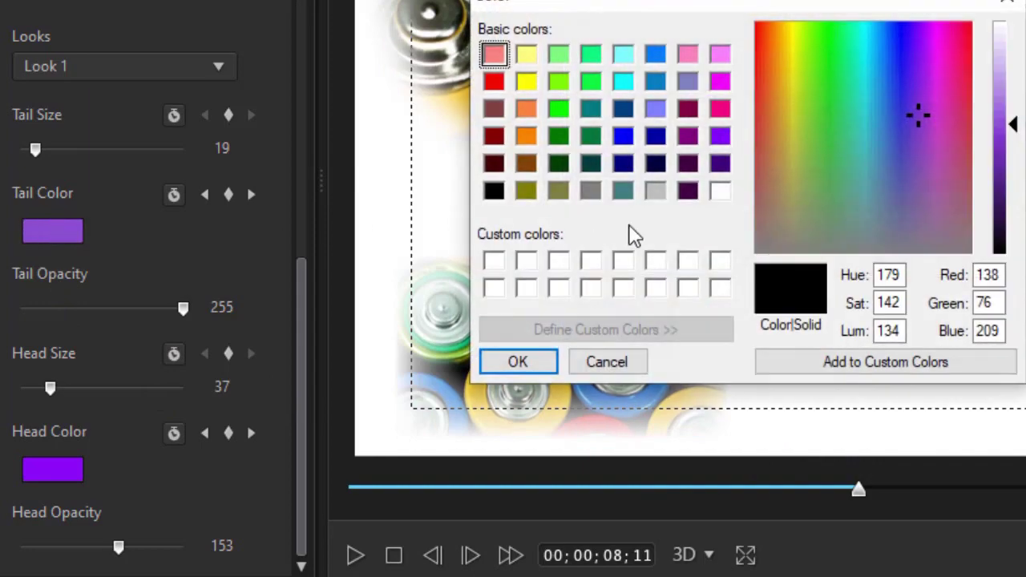
pyautogui.click(526, 82)
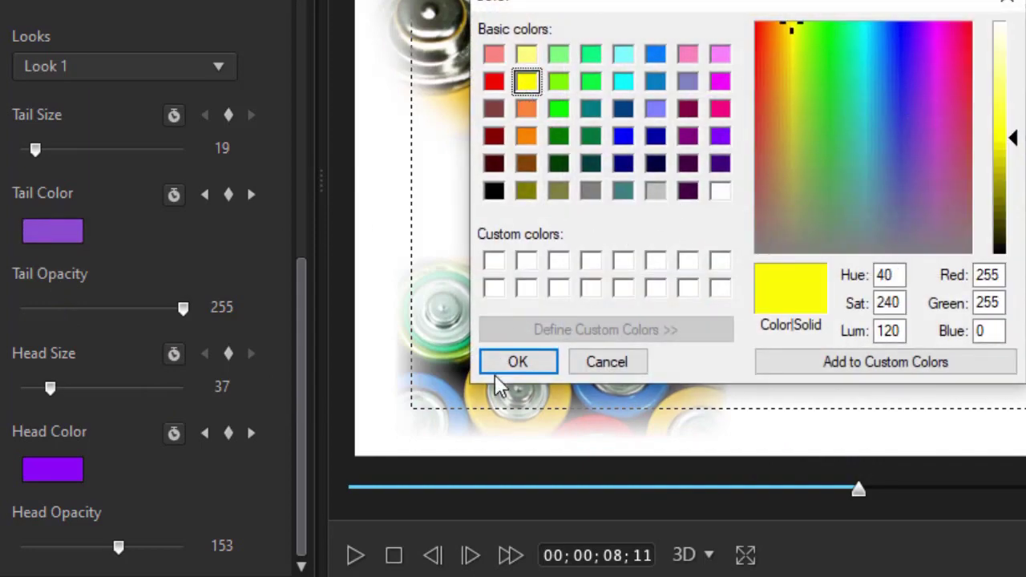
pyautogui.click(520, 362)
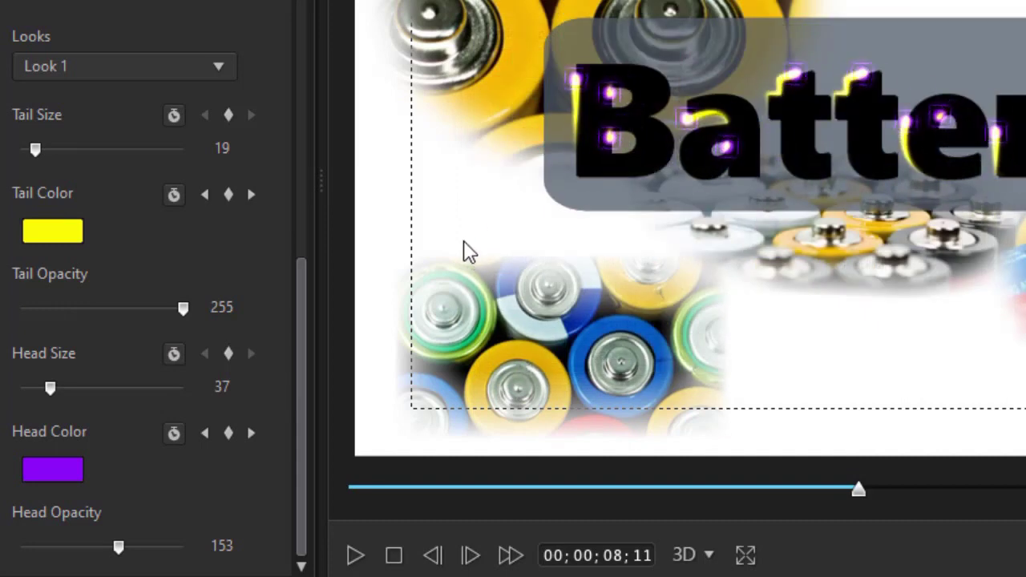
pyautogui.click(678, 180)
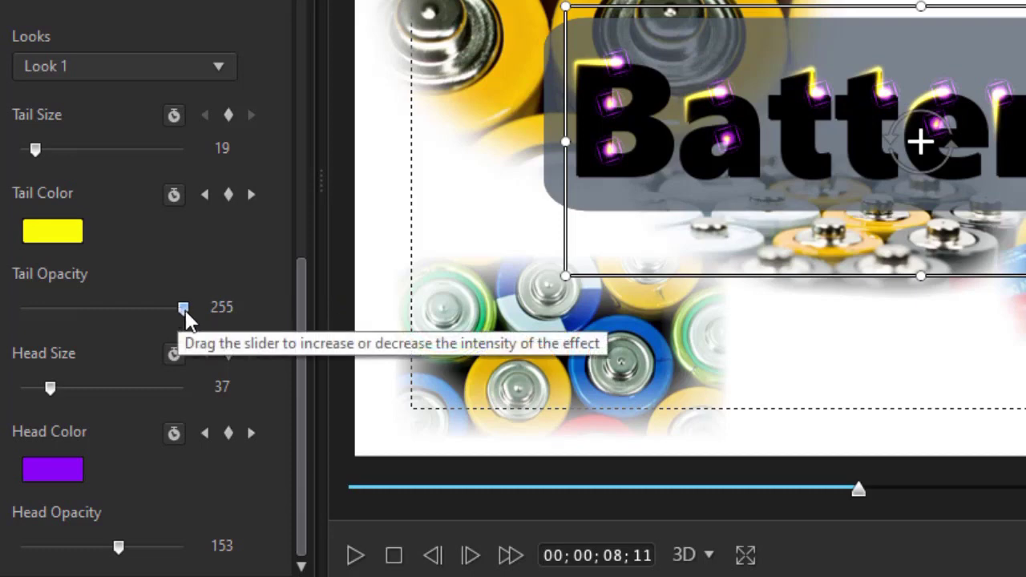
# Test Tail Opacity down to 0 and back to 243, and enlarge the light heads
pyautogui.moveTo(183, 308); pyautogui.dragTo(20, 309)
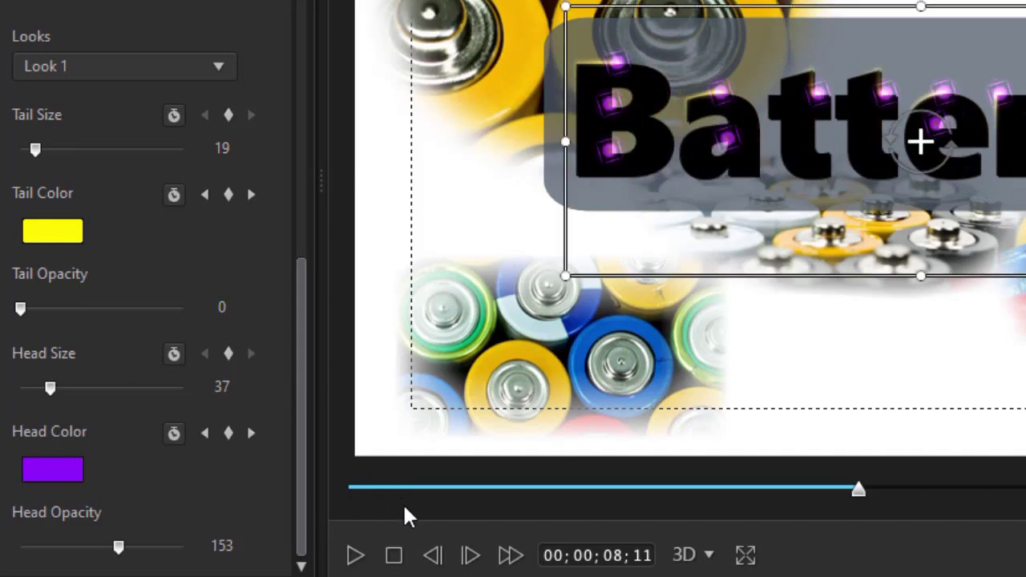
pyautogui.click(176, 309)
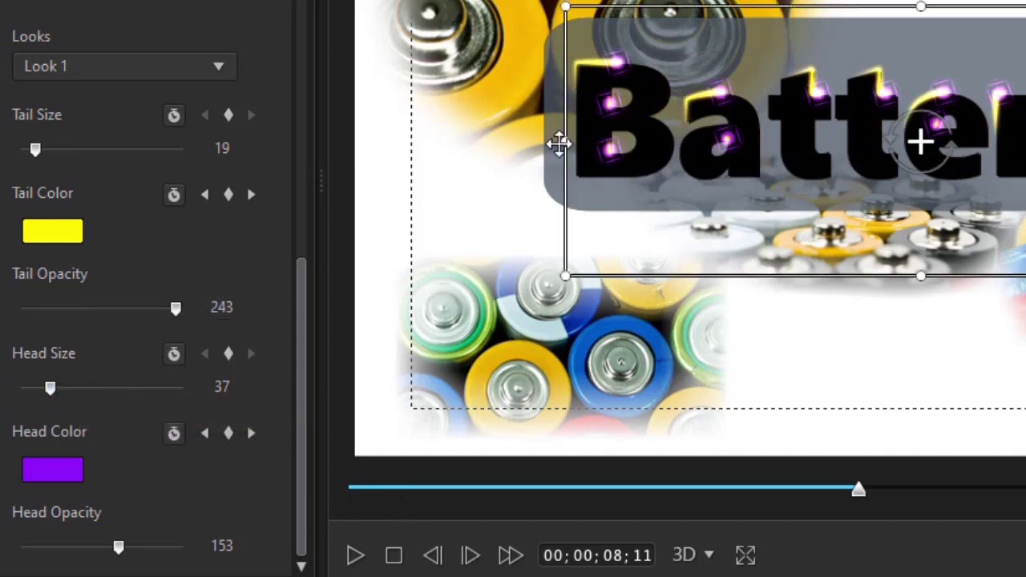
pyautogui.moveTo(52, 383); pyautogui.dragTo(120, 385)
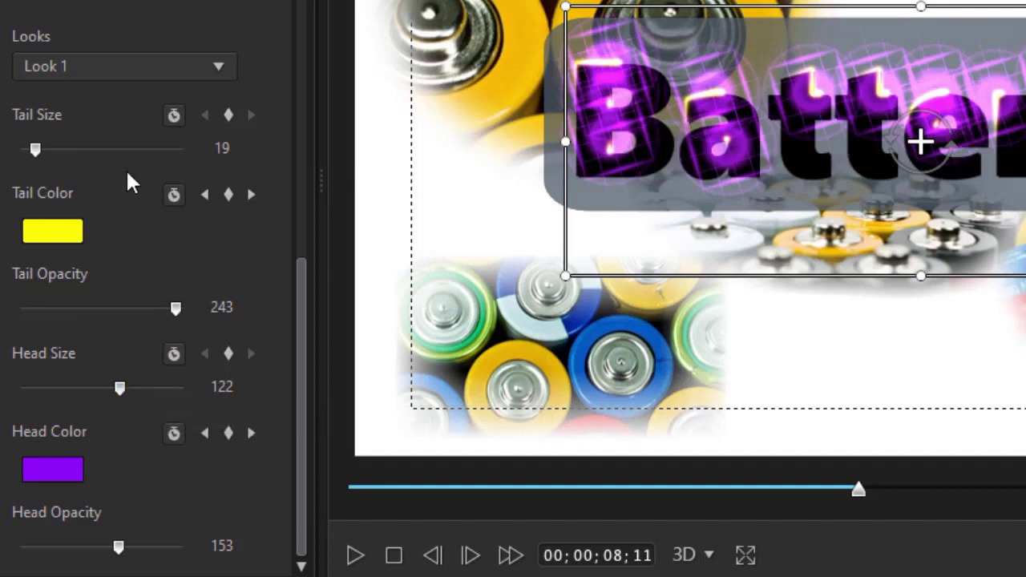
# Try Lights Looks 2, 3 and 4, then settle on the green Look 5
pyautogui.click(223, 64)
pyautogui.click(158, 121)
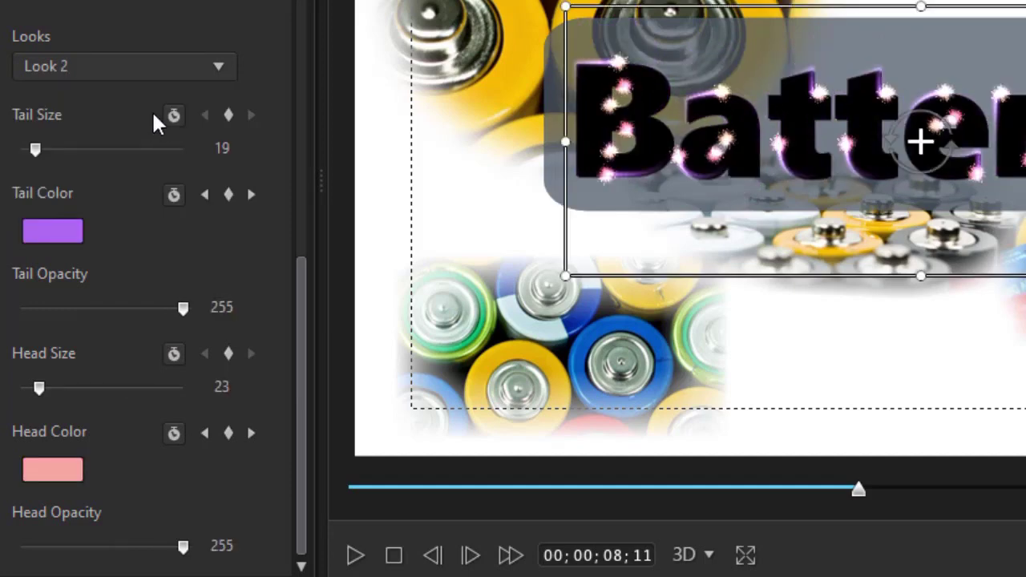
pyautogui.click(218, 67)
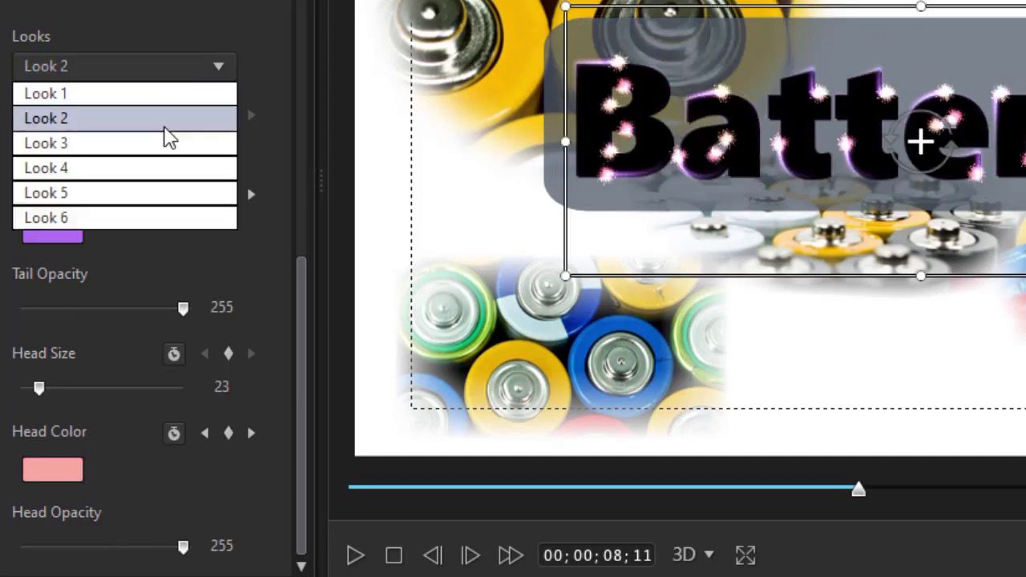
pyautogui.click(150, 146)
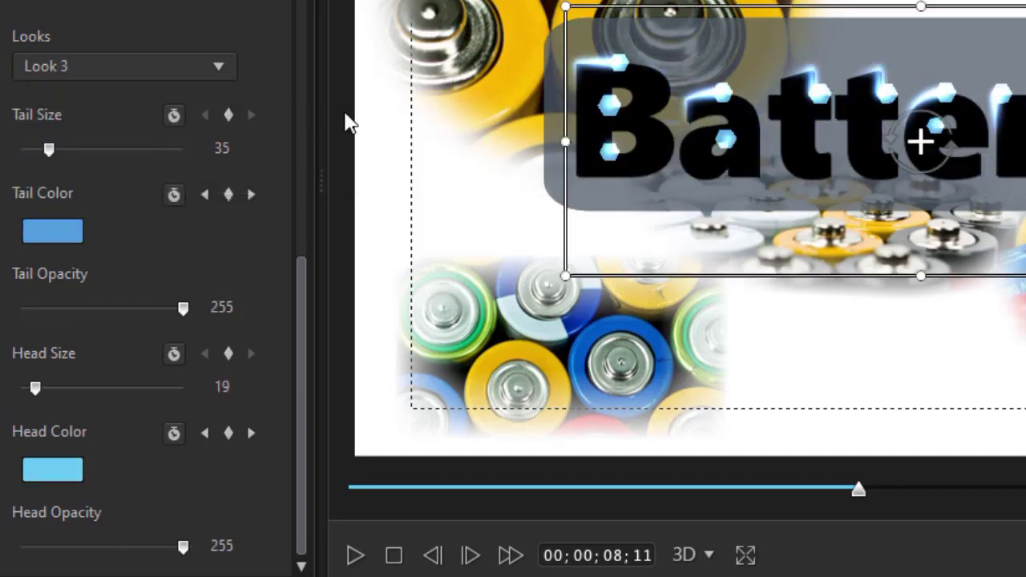
pyautogui.click(214, 67)
pyautogui.click(124, 168)
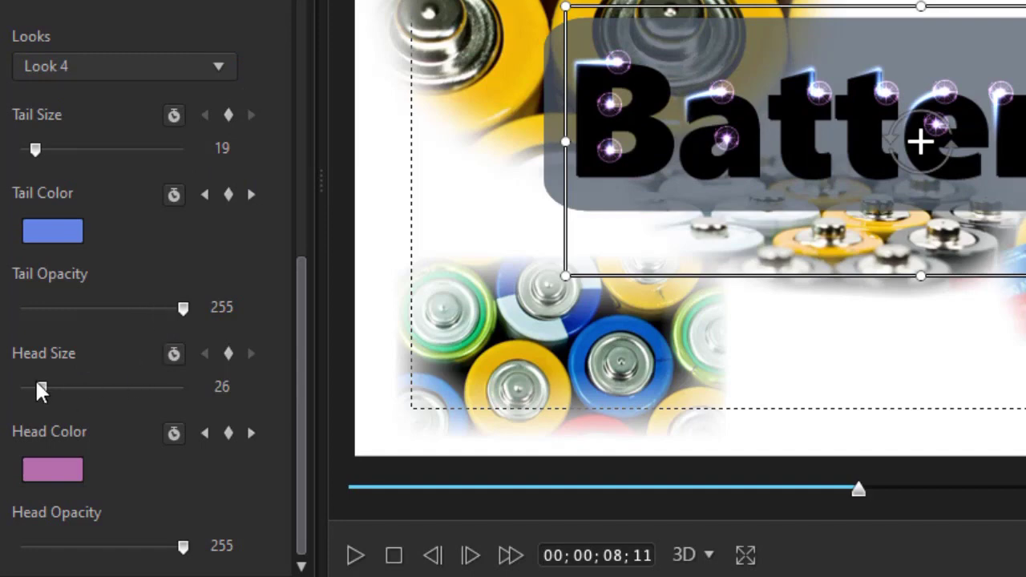
pyautogui.moveTo(47, 385); pyautogui.dragTo(71, 385)
pyautogui.click(222, 65)
pyautogui.click(167, 193)
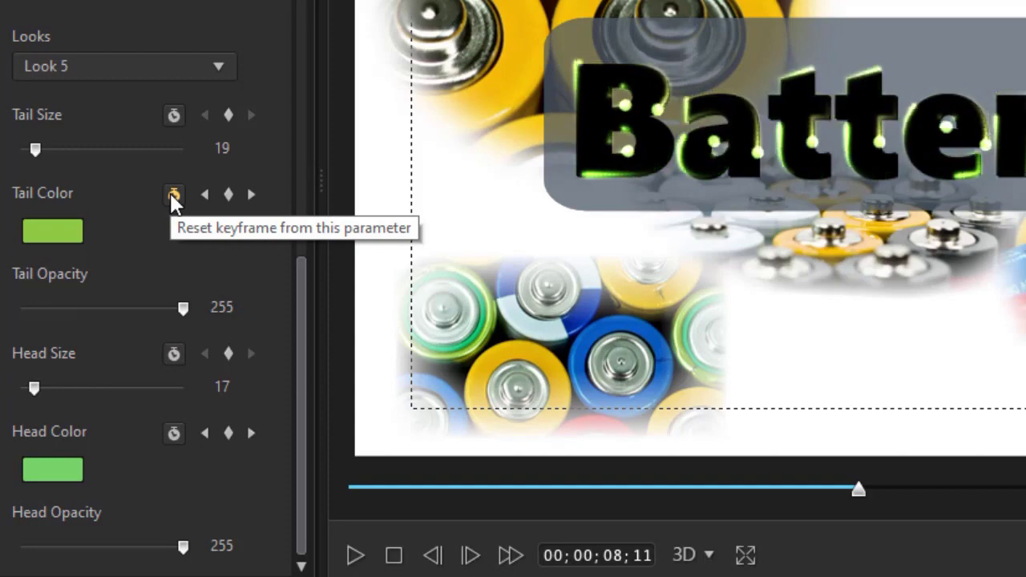
# Set the Lights tail colour to magenta and the head colour to orange (255, 128, 64)
pyautogui.click(54, 232)
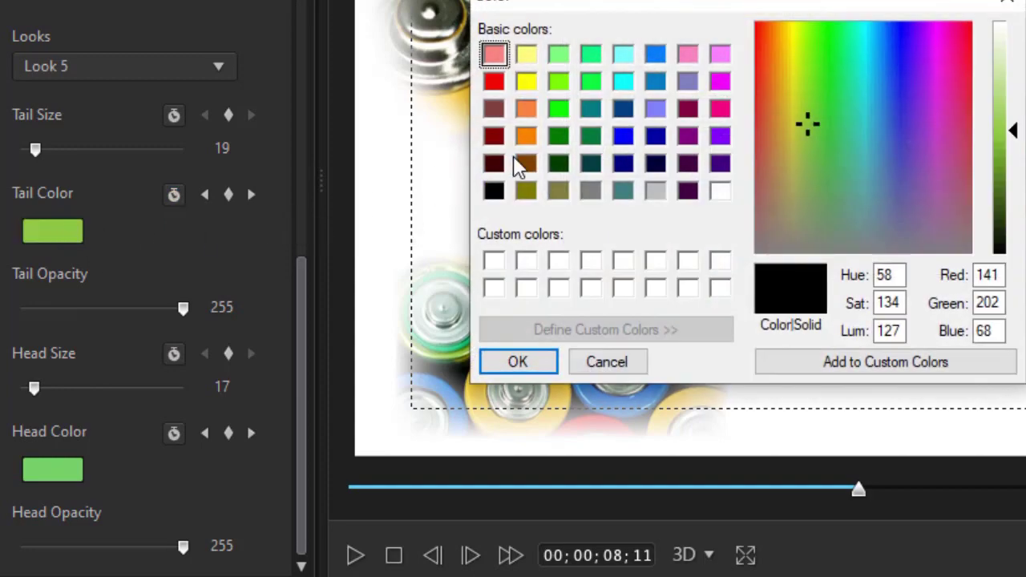
pyautogui.click(721, 113)
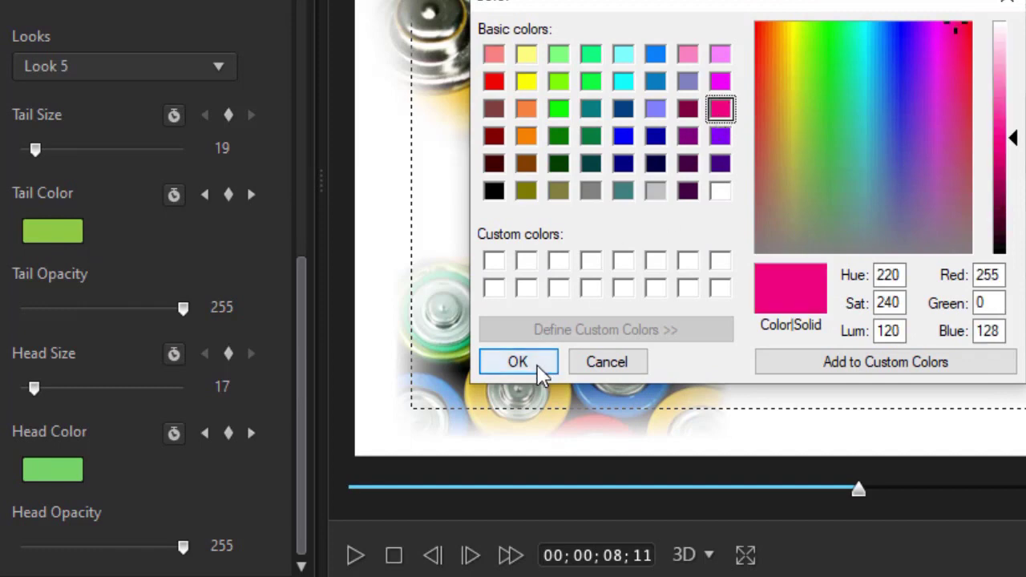
pyautogui.click(518, 362)
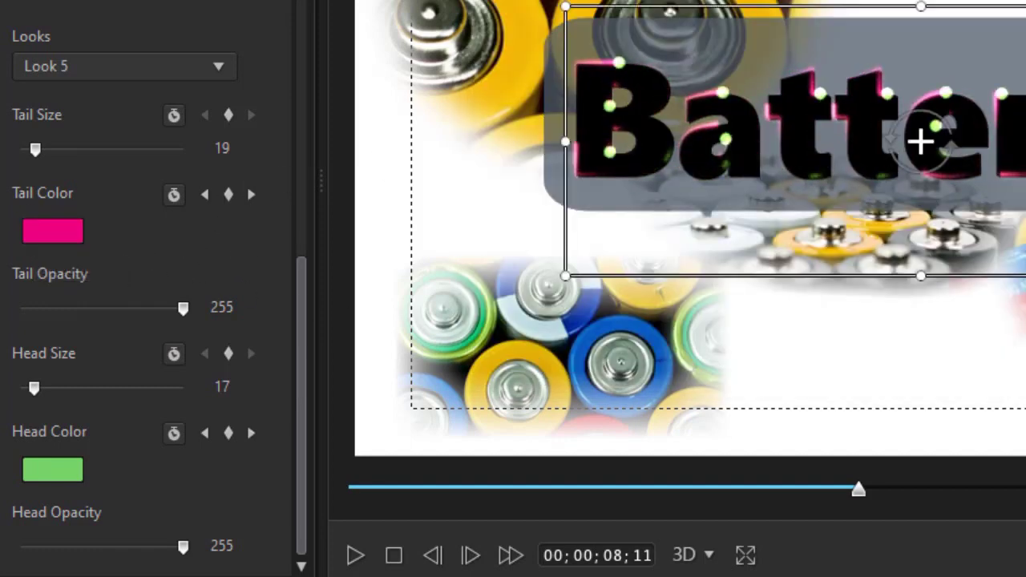
pyautogui.click(59, 473)
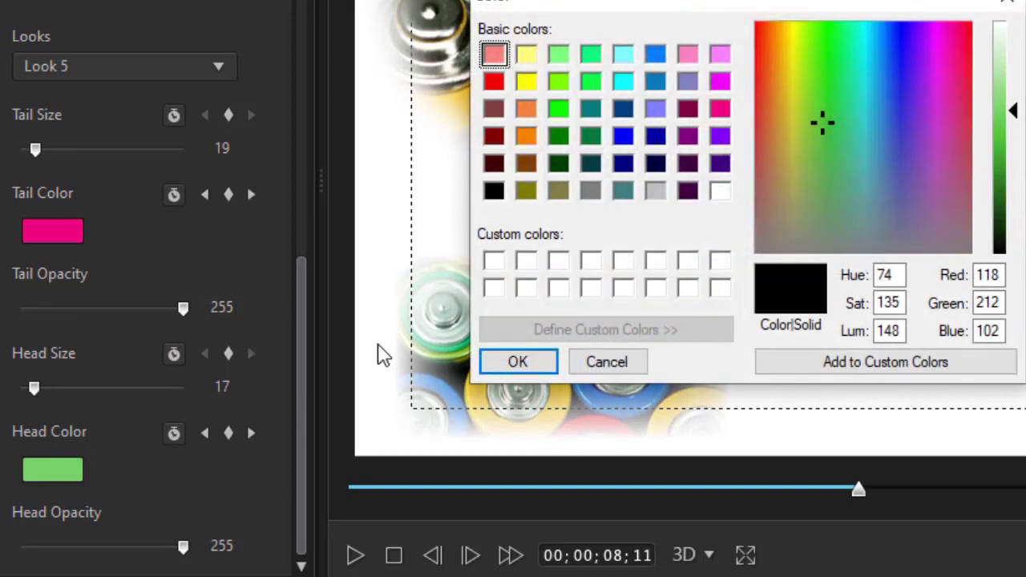
pyautogui.click(526, 110)
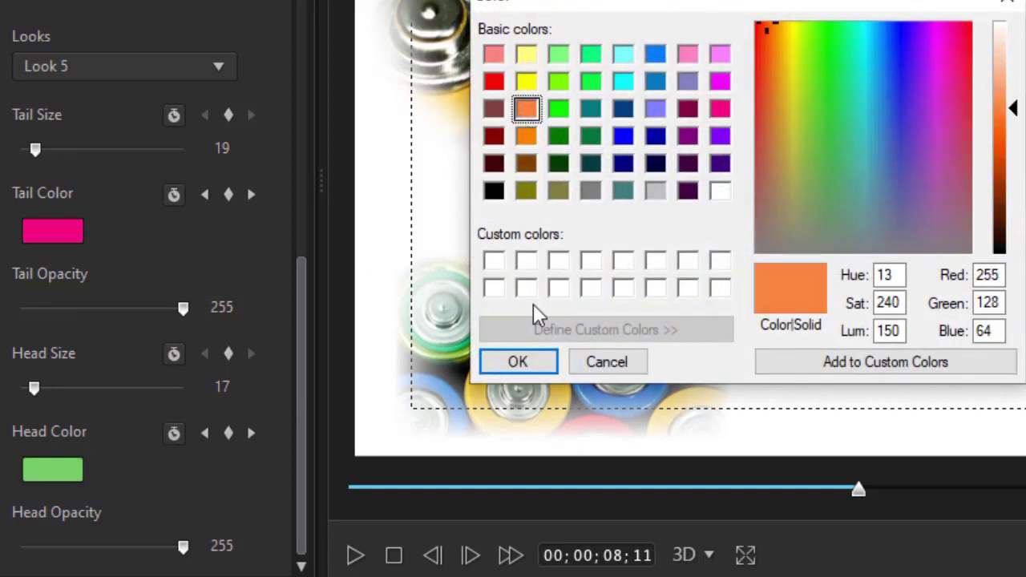
pyautogui.click(518, 361)
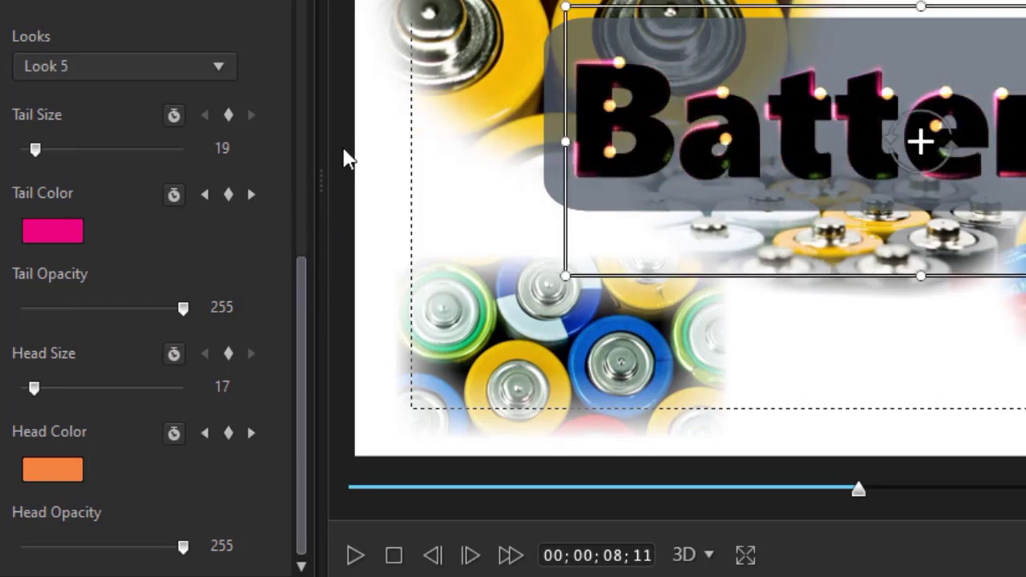
pyautogui.scroll(5, 293, 355)
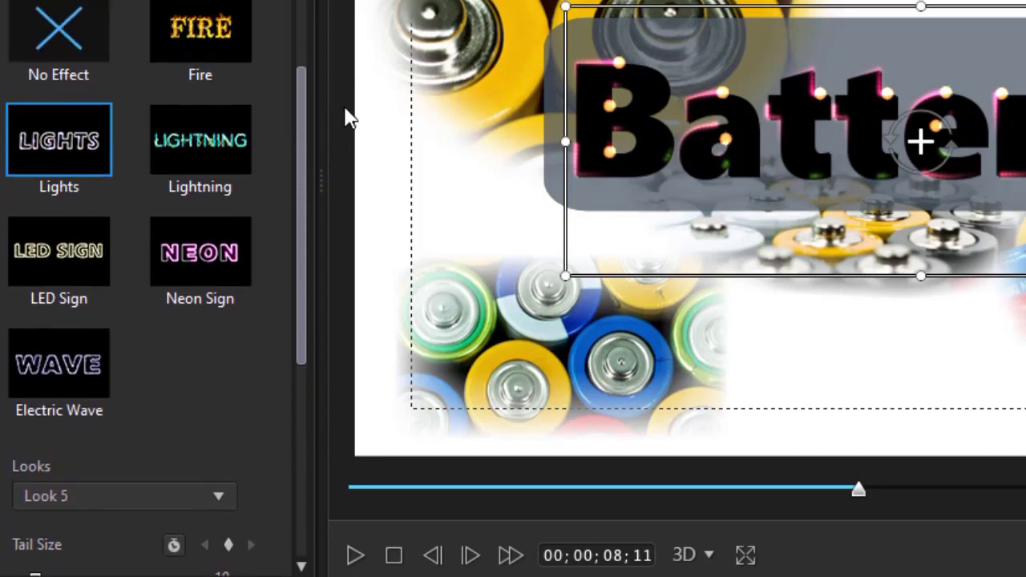
# Switch the title's effect to Lightning and set its colour to white
pyautogui.click(221, 117)
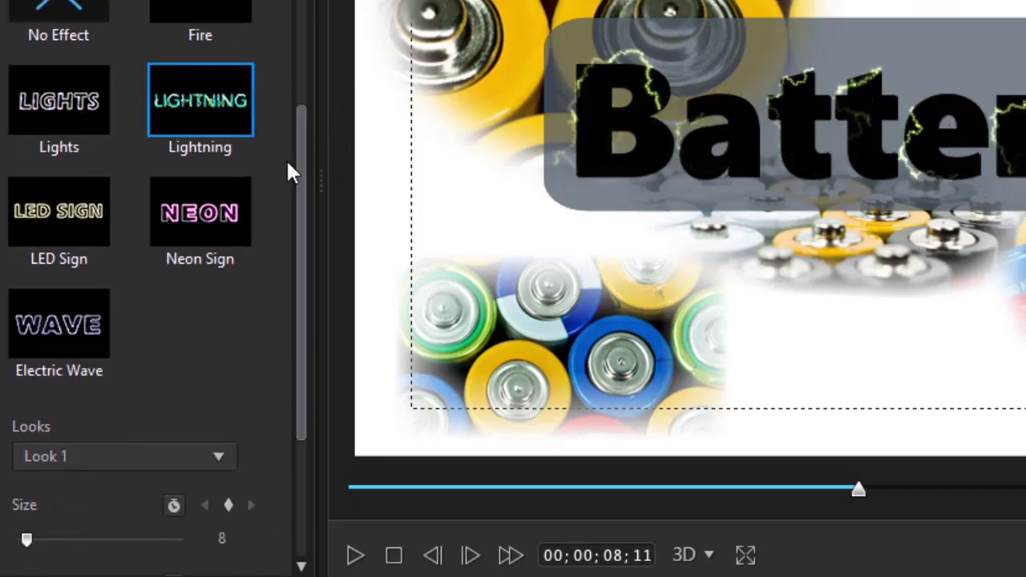
pyautogui.moveTo(303, 164); pyautogui.dragTo(325, 289)
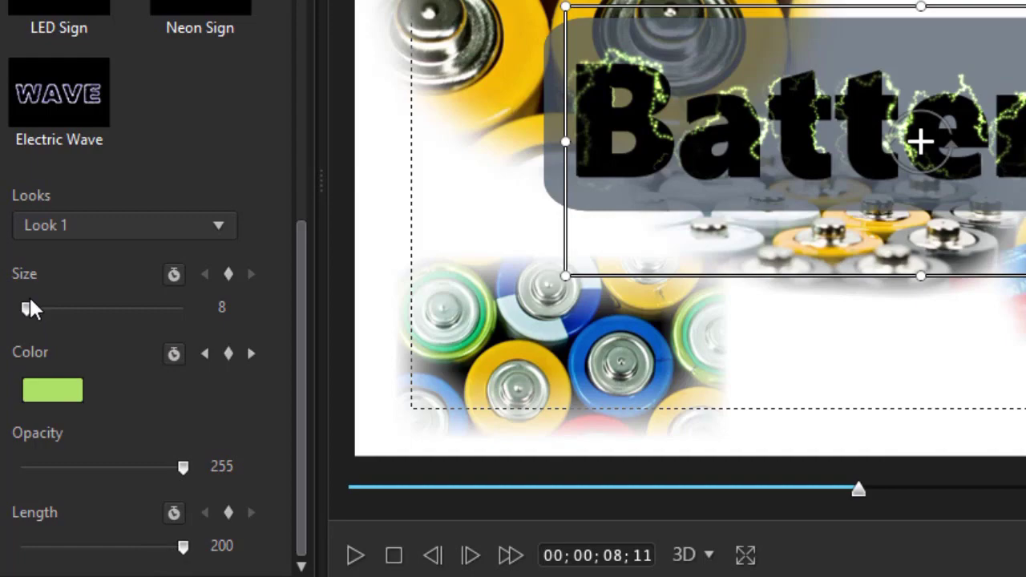
pyautogui.click(68, 404)
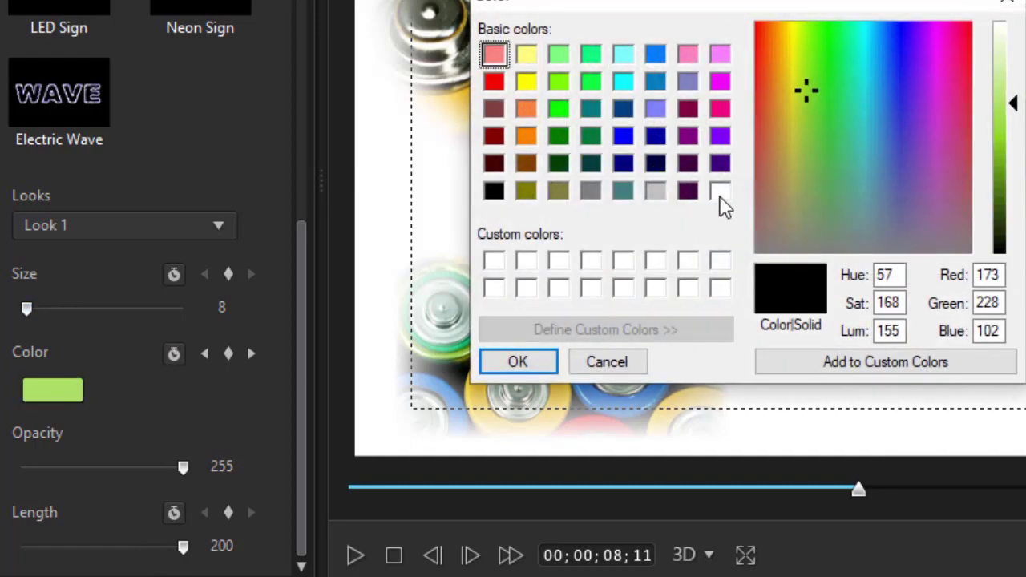
pyautogui.click(720, 194)
pyautogui.click(514, 361)
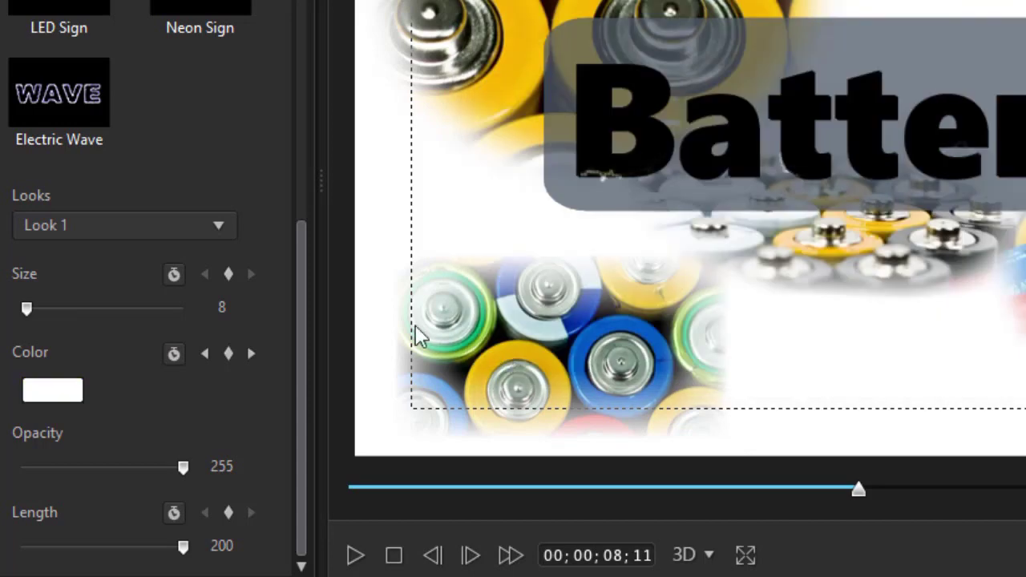
# Set the lightning Size to 174 and Length to 0
pyautogui.click(27, 310)
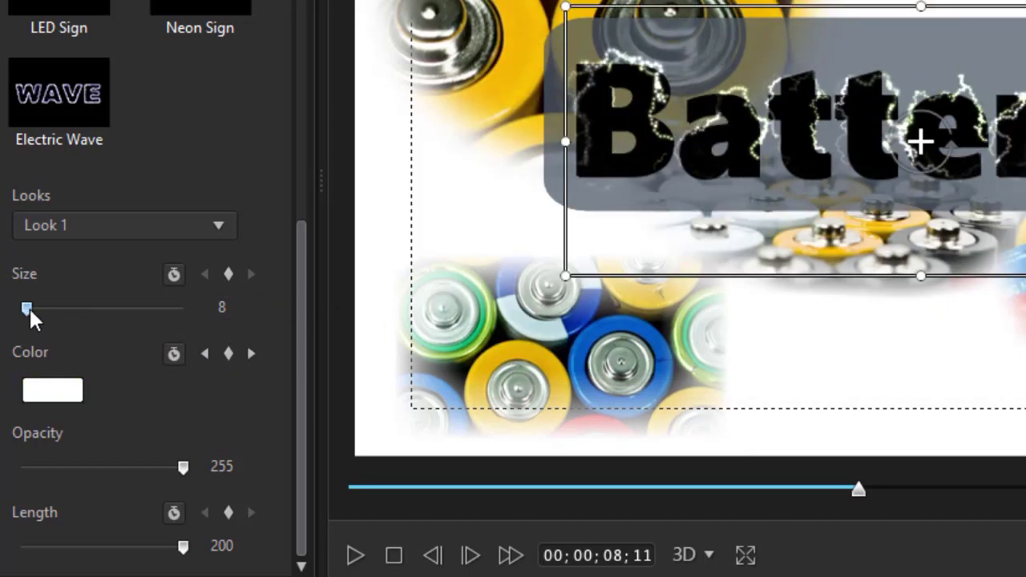
pyautogui.moveTo(29, 313); pyautogui.dragTo(186, 341)
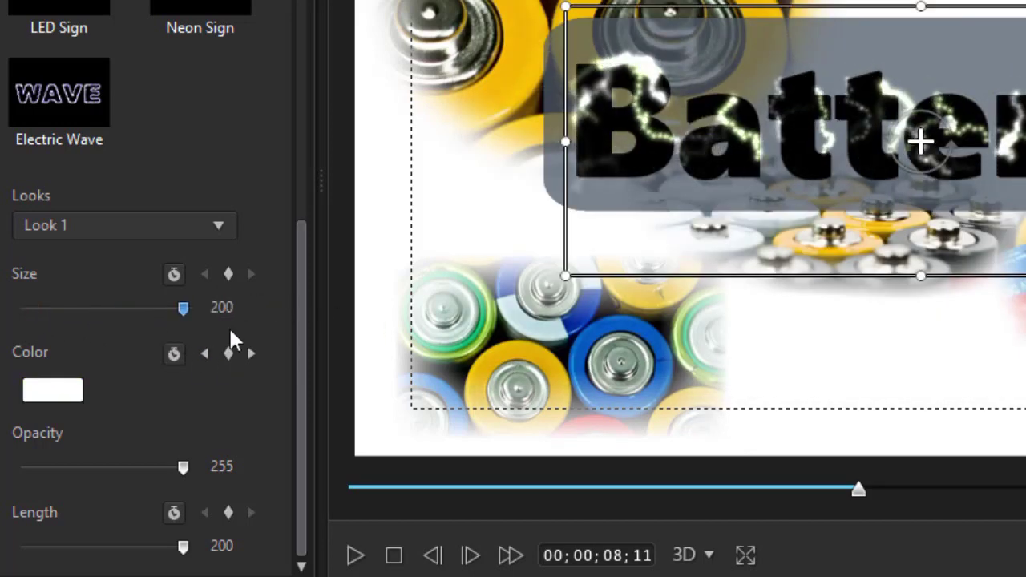
pyautogui.moveTo(178, 308); pyautogui.dragTo(162, 308)
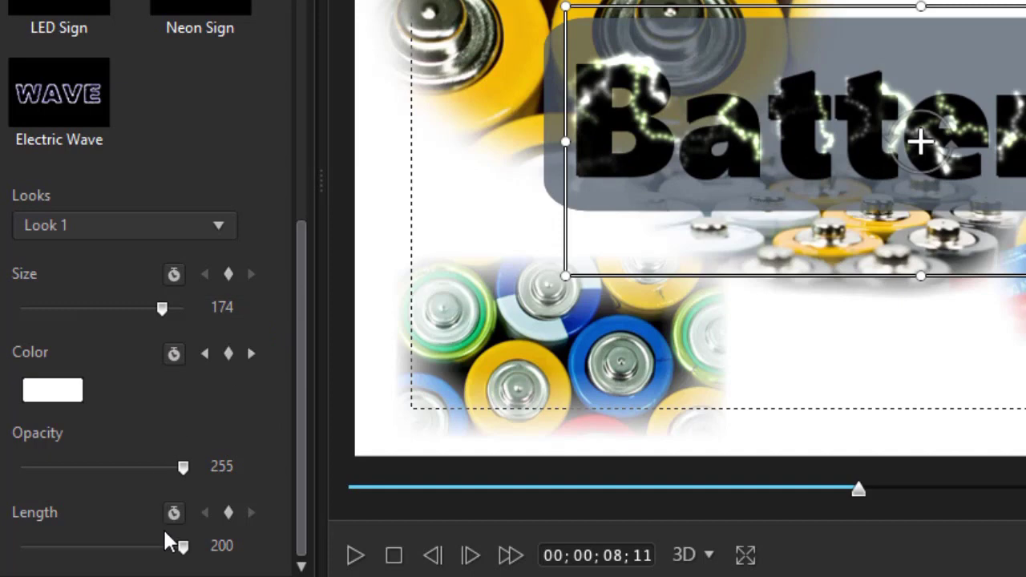
pyautogui.moveTo(183, 549); pyautogui.dragTo(17, 556)
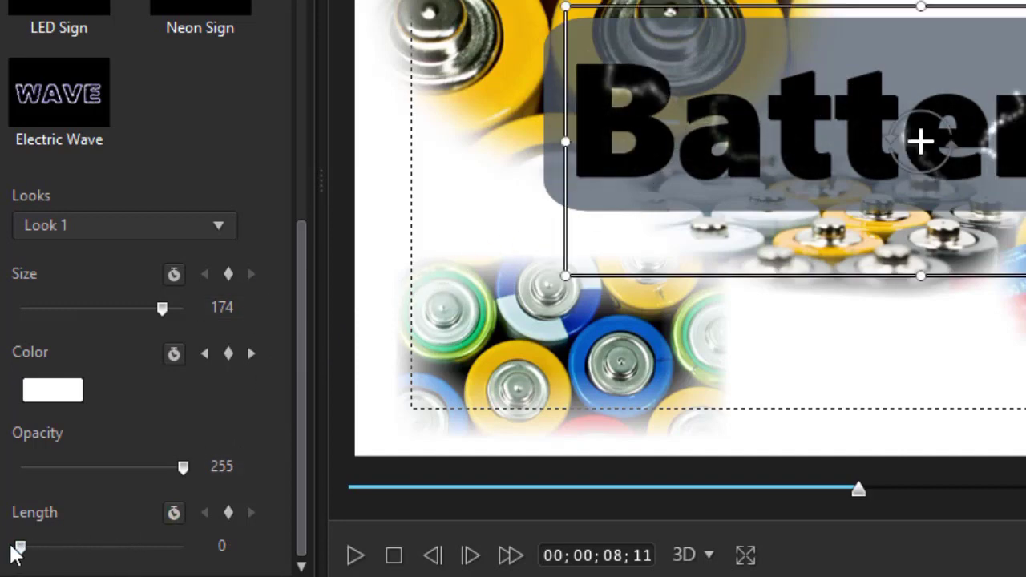
# Raise lightning length to 40, try Look 4, then settle on purple Look 5
pyautogui.click(99, 547)
pyautogui.click(58, 547)
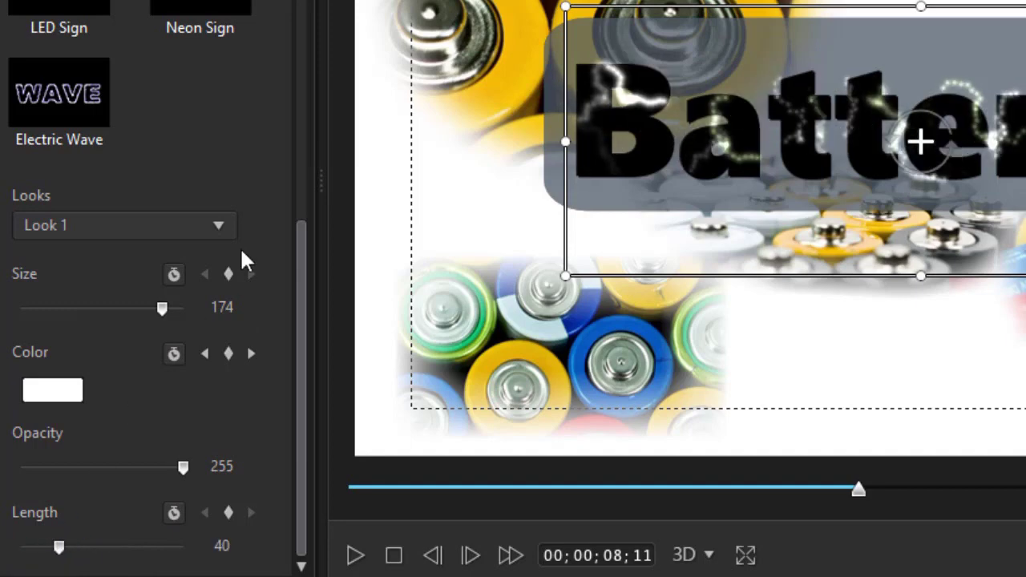
pyautogui.click(222, 224)
pyautogui.click(173, 321)
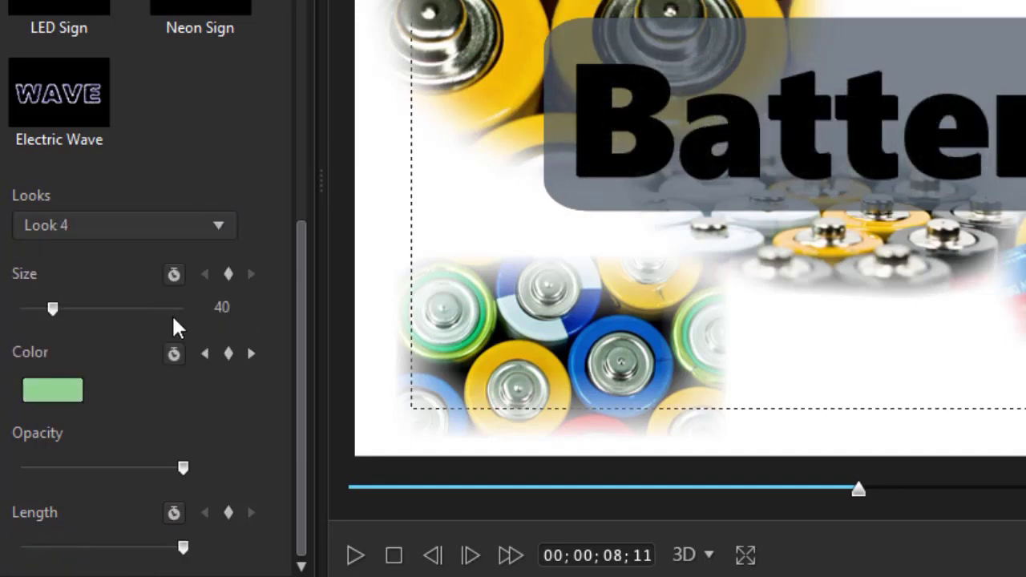
pyautogui.click(219, 223)
pyautogui.click(152, 357)
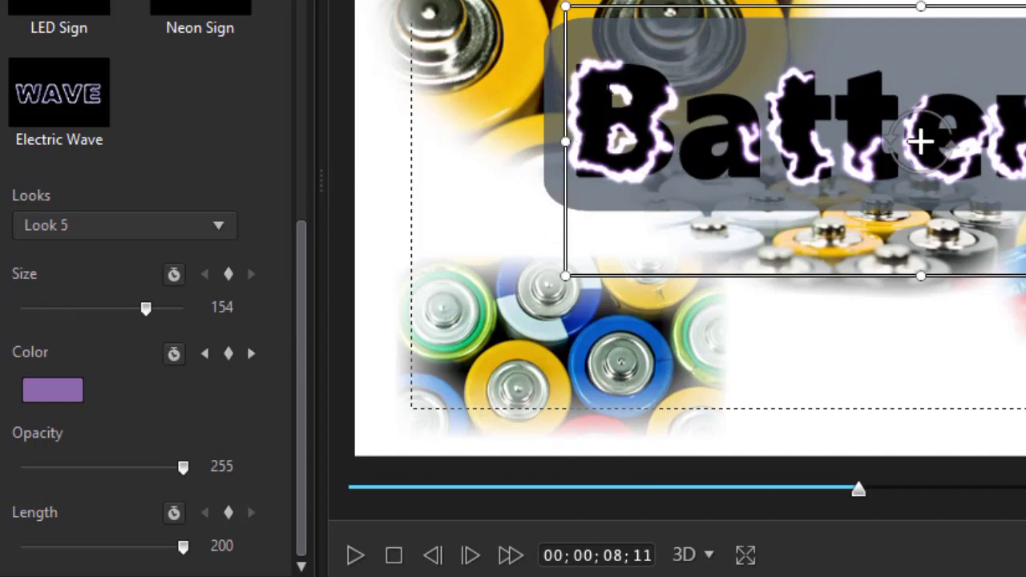
pyautogui.moveTo(302, 318); pyautogui.dragTo(335, 259)
pyautogui.scroll(-1, 199, 207)
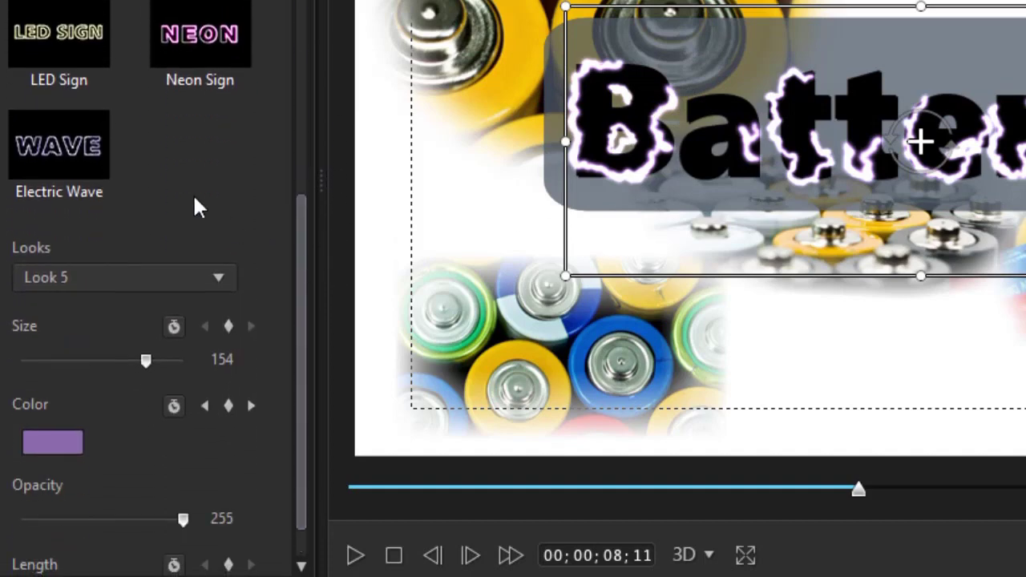
# Apply the LED Sign effect, compare Looks 3, 5, 6 and 2, and keep Look 3
pyautogui.click(62, 58)
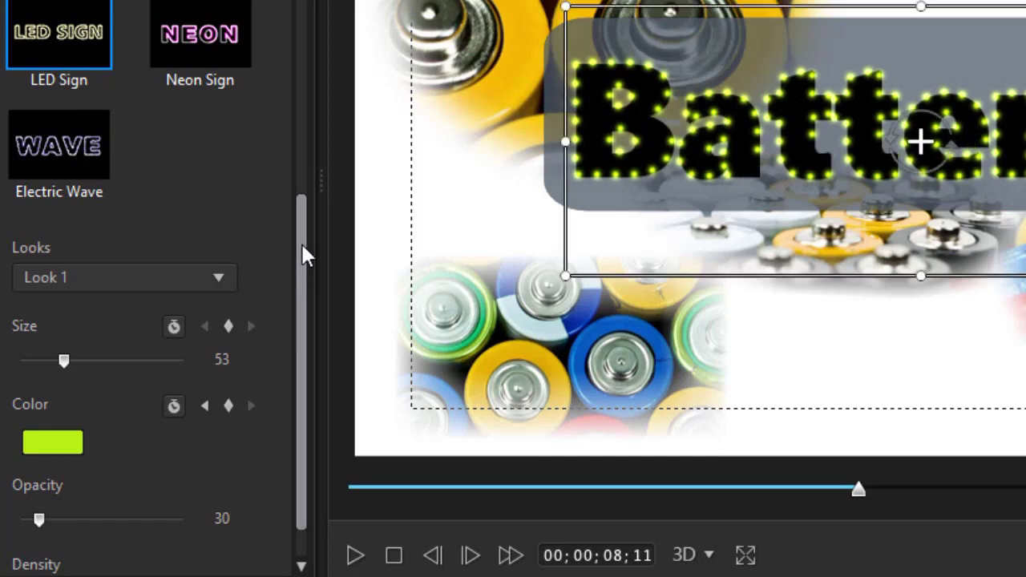
pyautogui.scroll(-2, 301, 240)
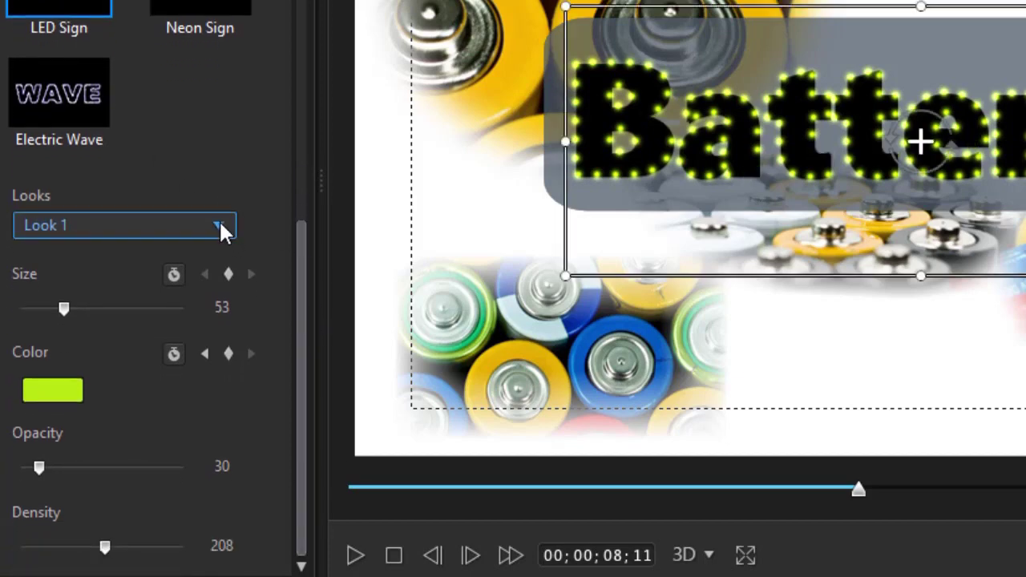
pyautogui.click(218, 225)
pyautogui.click(147, 299)
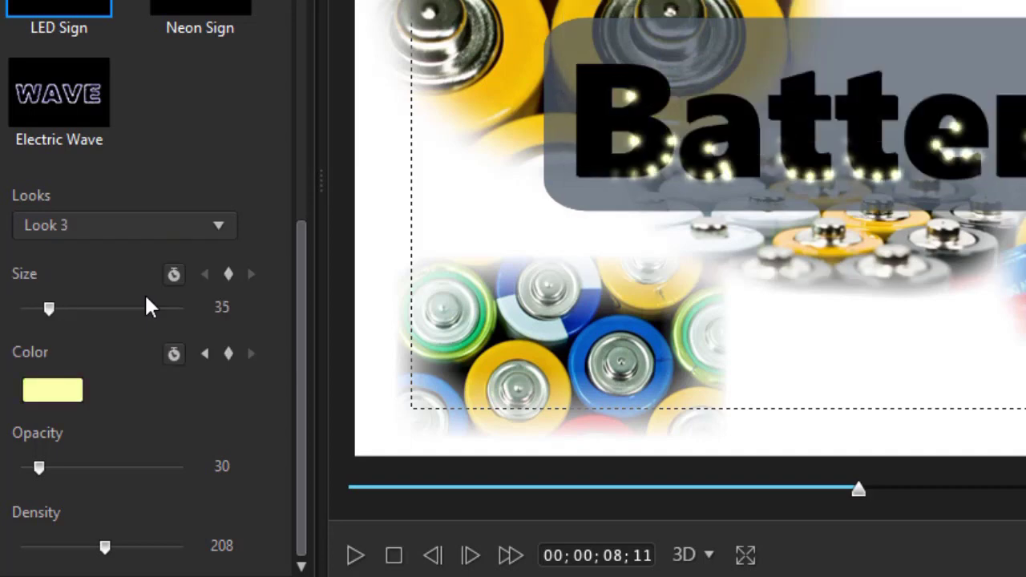
pyautogui.click(208, 237)
pyautogui.click(137, 357)
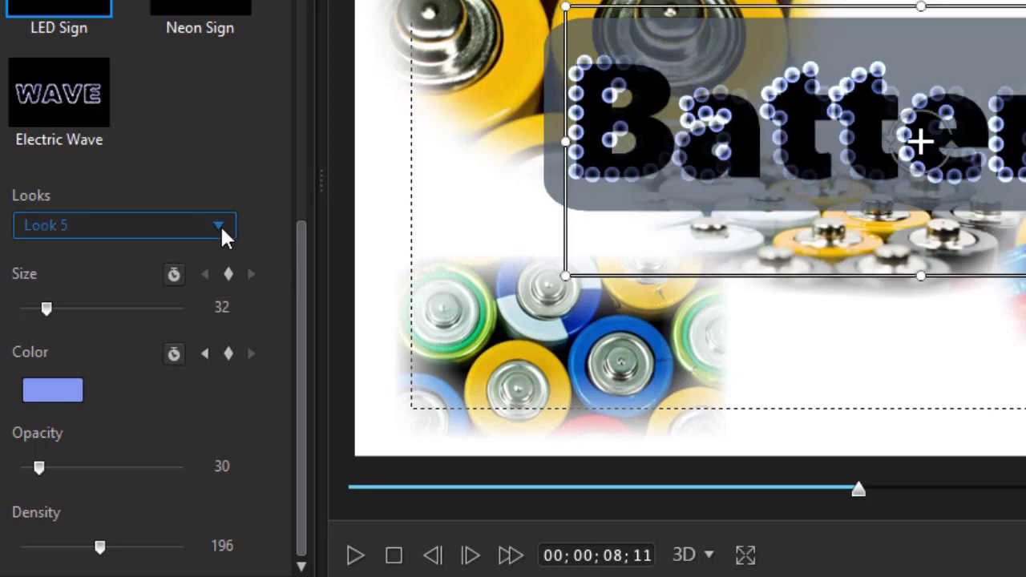
pyautogui.click(221, 227)
pyautogui.click(134, 377)
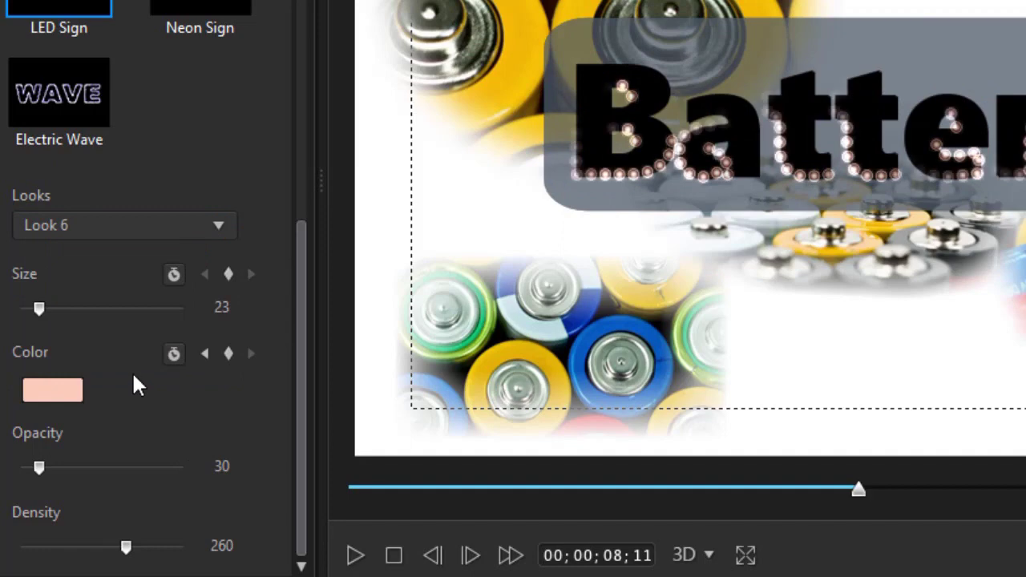
pyautogui.click(222, 227)
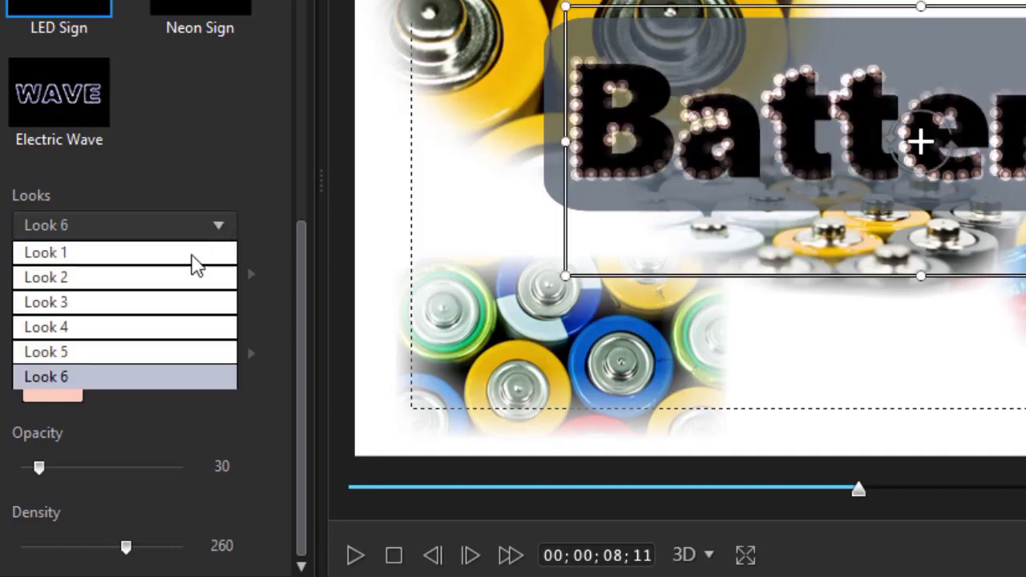
pyautogui.click(168, 280)
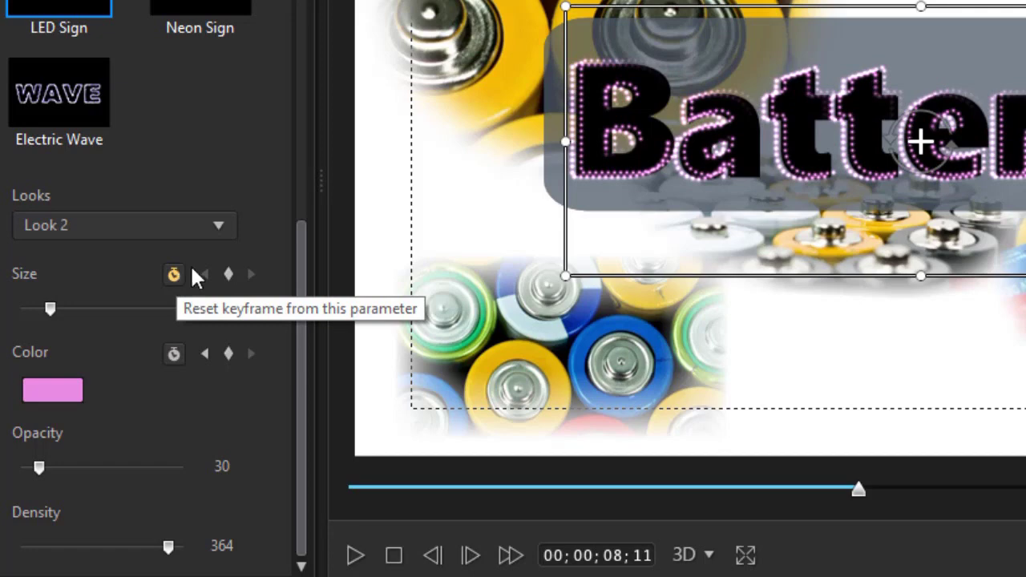
pyautogui.click(222, 227)
pyautogui.click(169, 303)
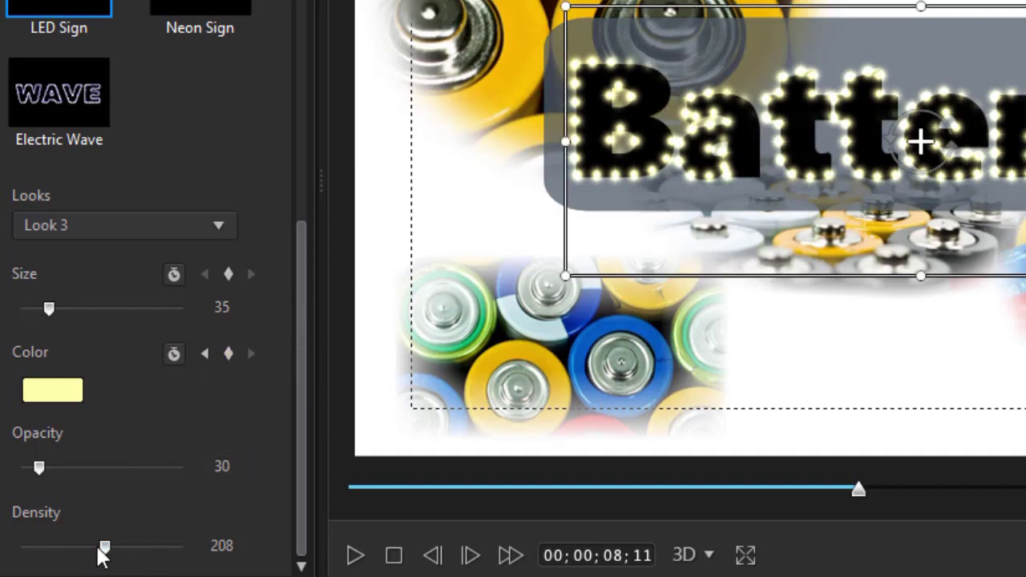
# Thin the LED lights to density 64 and change their colour to pink
pyautogui.moveTo(103, 548); pyautogui.dragTo(48, 548)
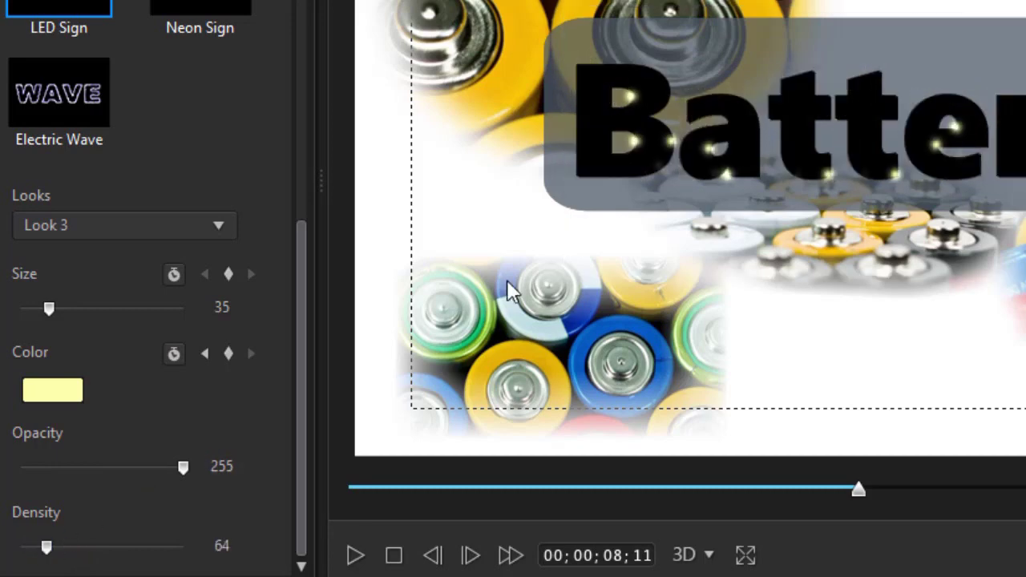
pyautogui.click(656, 165)
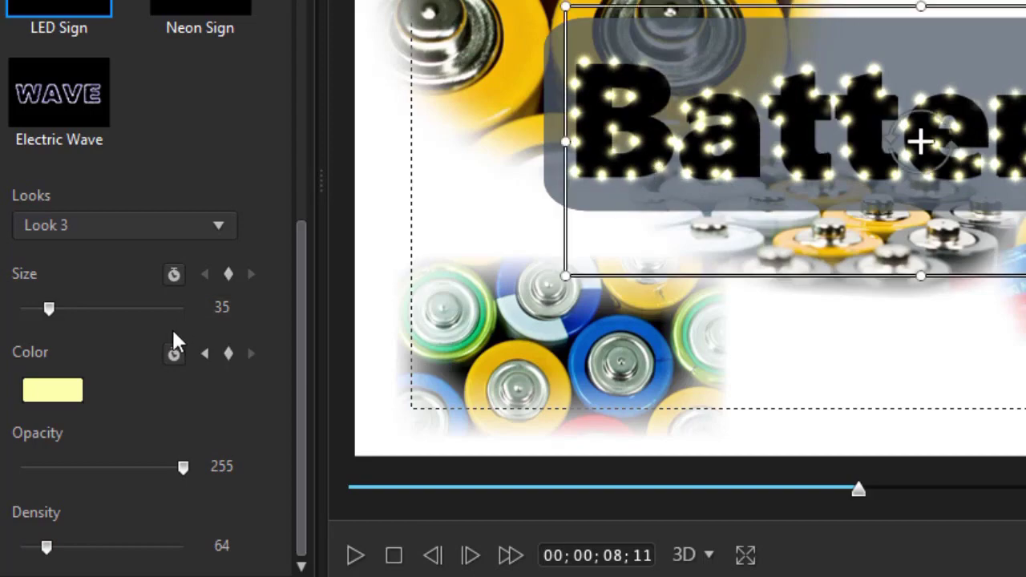
pyautogui.click(51, 392)
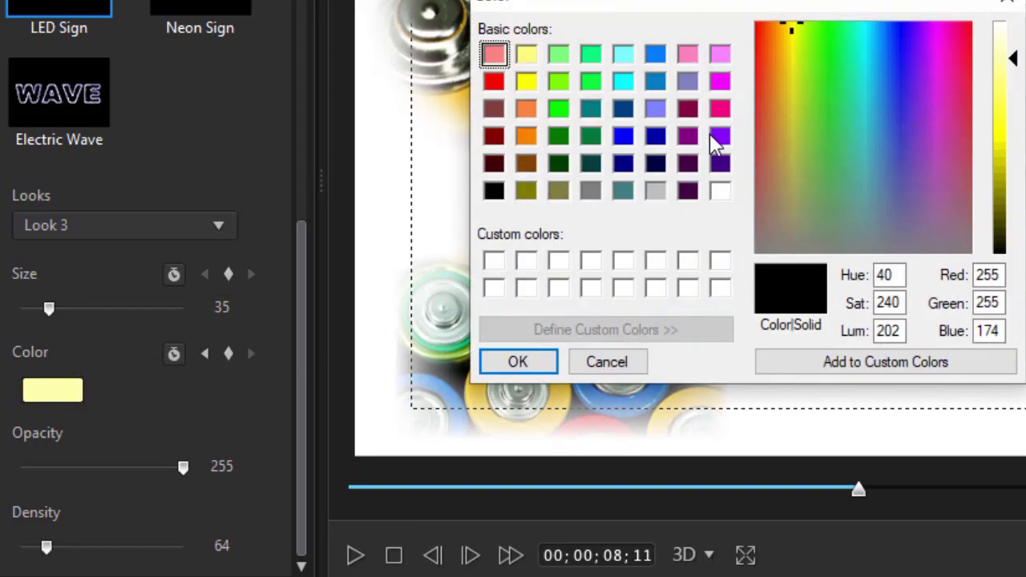
pyautogui.click(721, 109)
pyautogui.click(522, 361)
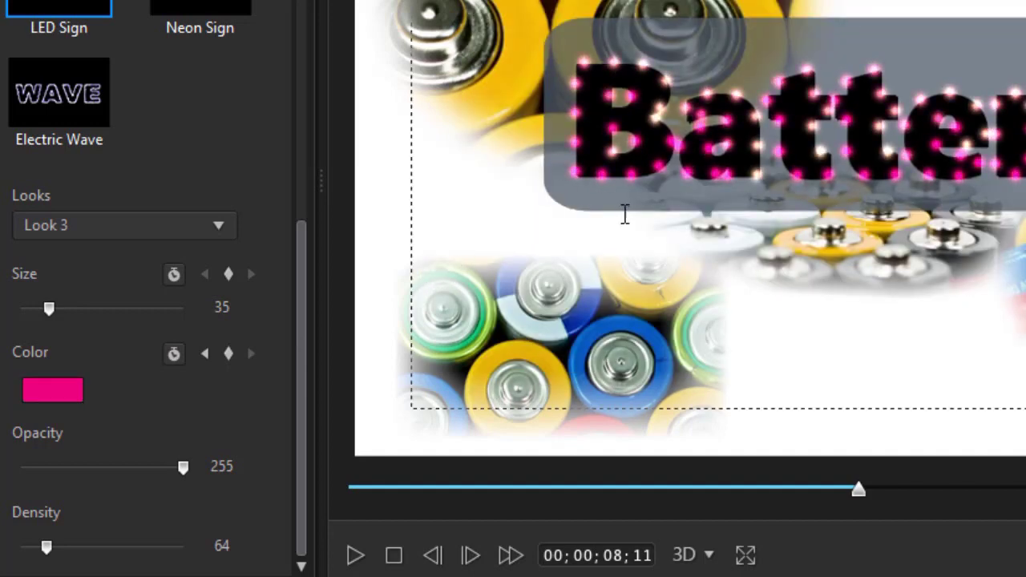
# Shrink the LED lights to size 9, then apply the Neon Sign effect
pyautogui.click(680, 149)
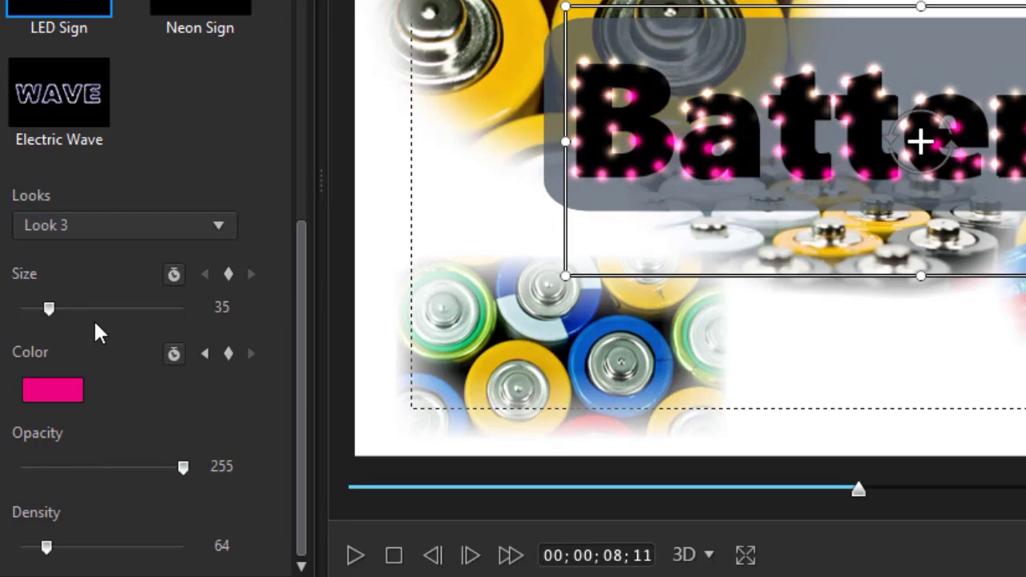
pyautogui.moveTo(50, 311); pyautogui.dragTo(234, 303)
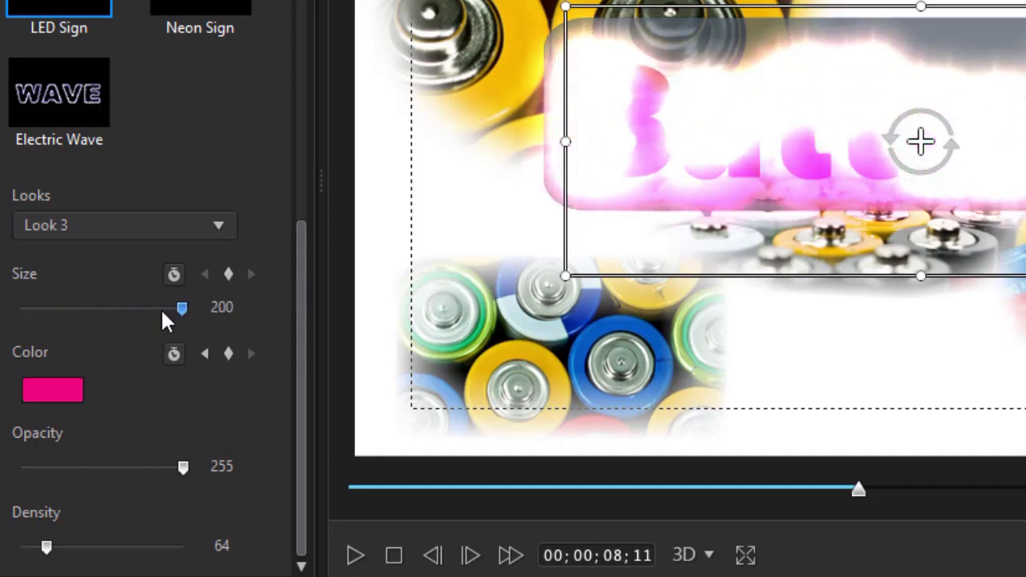
pyautogui.moveTo(160, 307); pyautogui.dragTo(25, 307)
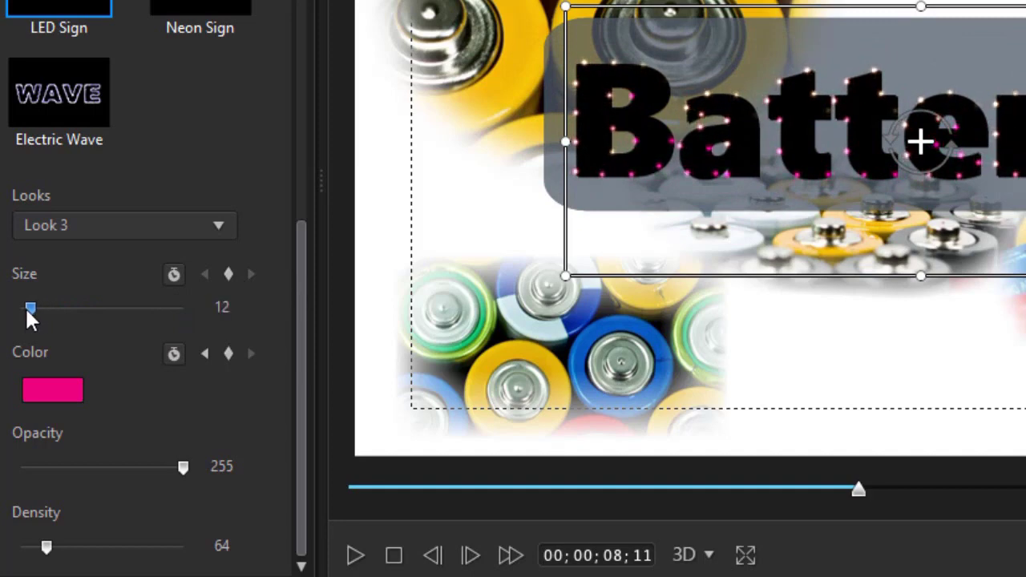
pyautogui.moveTo(21, 311); pyautogui.dragTo(28, 309)
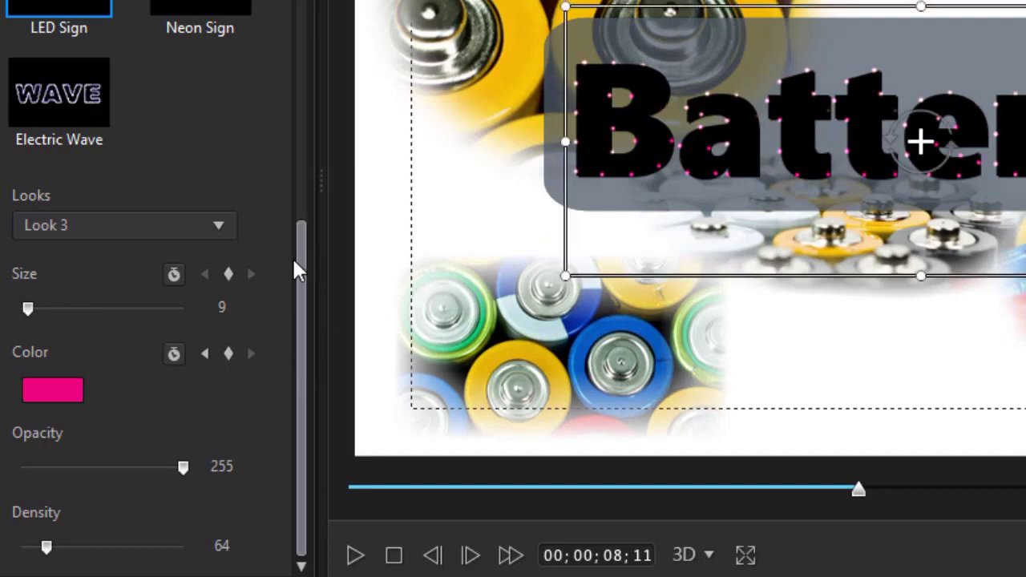
pyautogui.moveTo(298, 270); pyautogui.dragTo(315, 291)
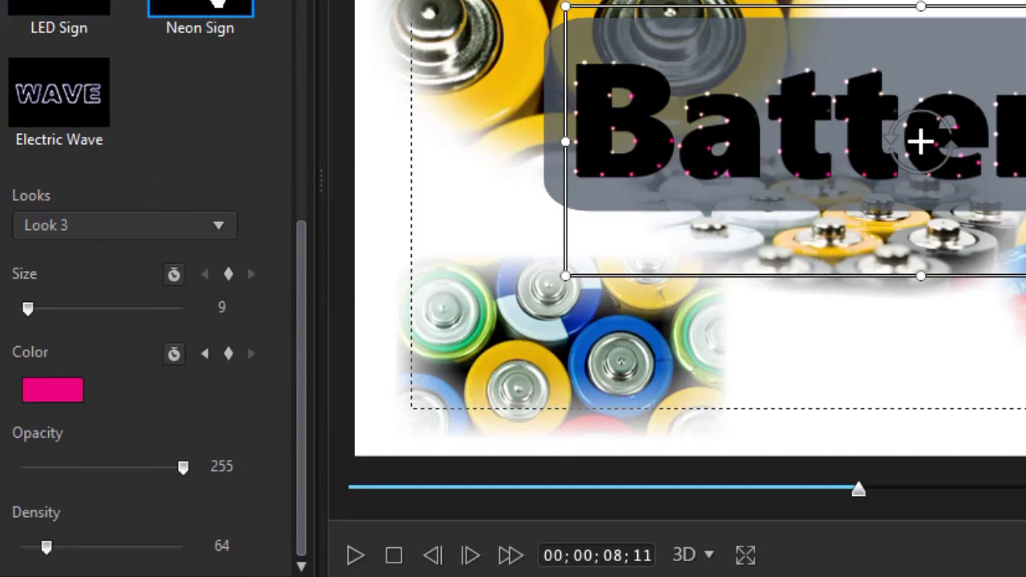
pyautogui.click(216, 4)
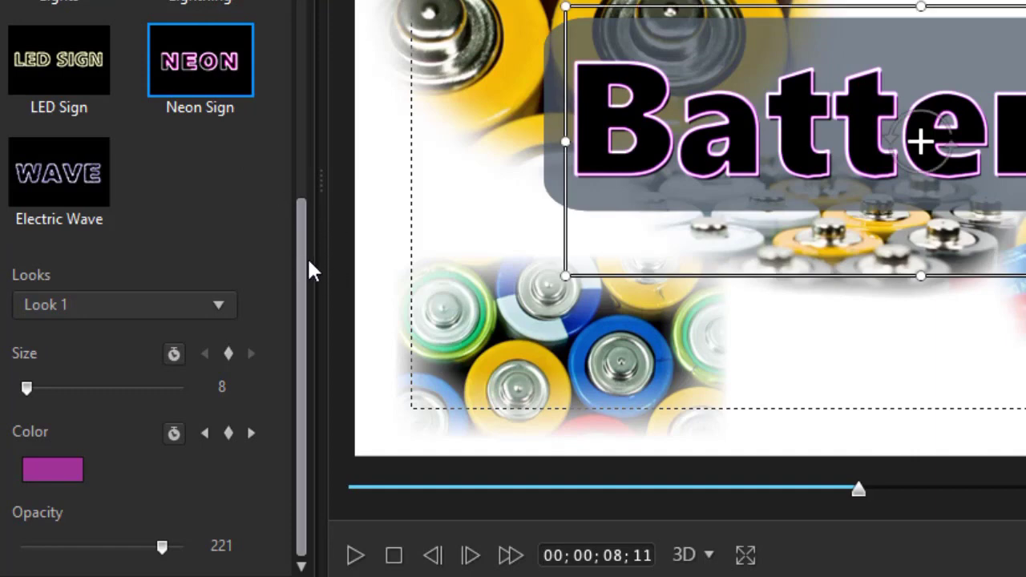
# Try Neon Sign Looks 2, 3, 5 and 6, then return to Look 2
pyautogui.click(215, 308)
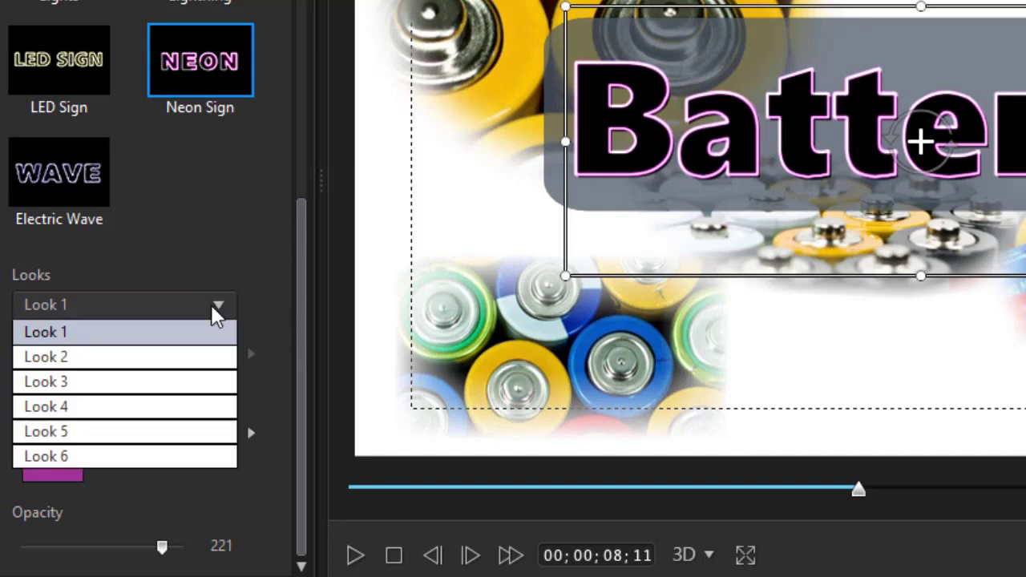
pyautogui.click(157, 356)
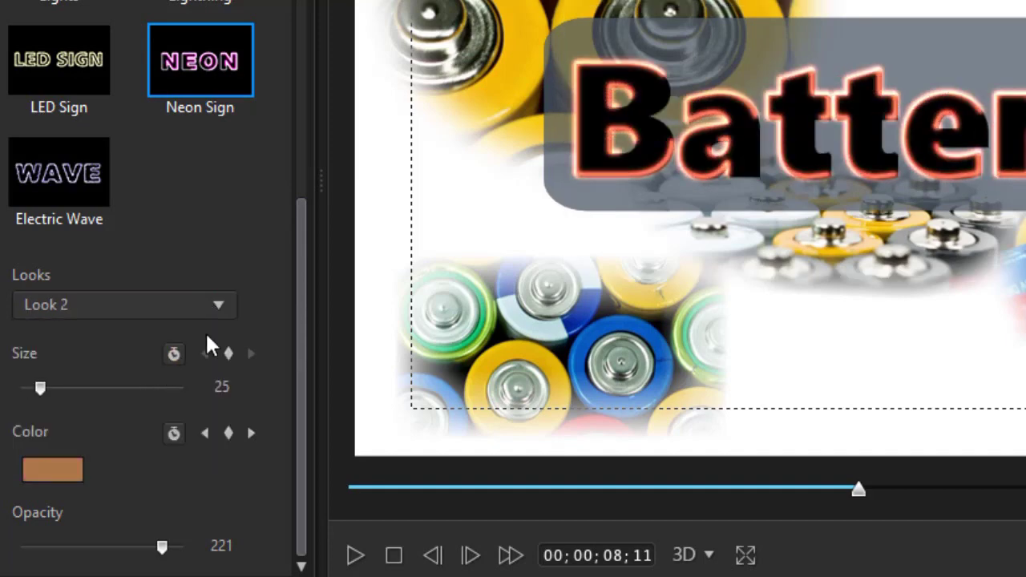
pyautogui.click(221, 308)
pyautogui.click(170, 382)
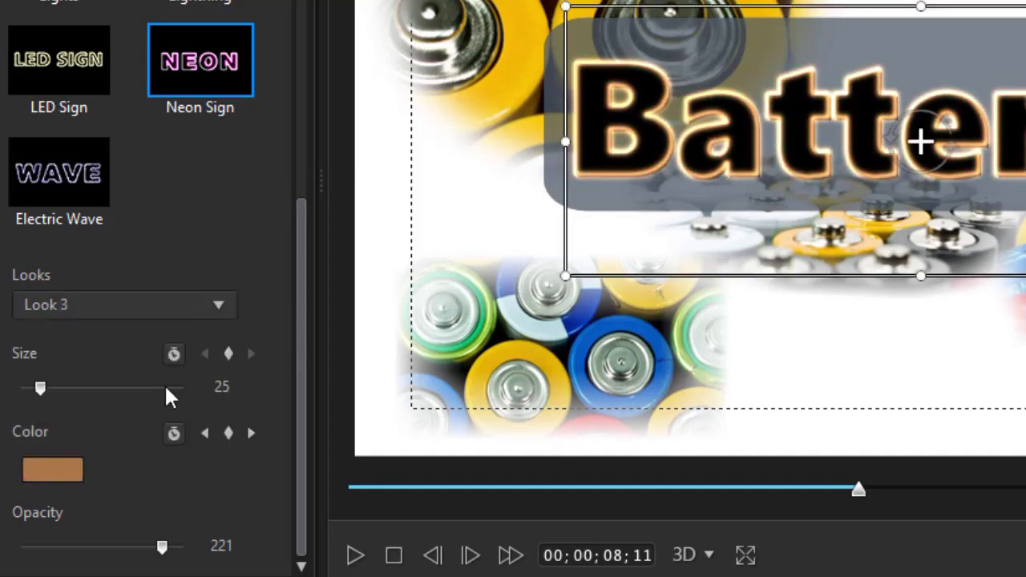
pyautogui.click(224, 310)
pyautogui.click(161, 430)
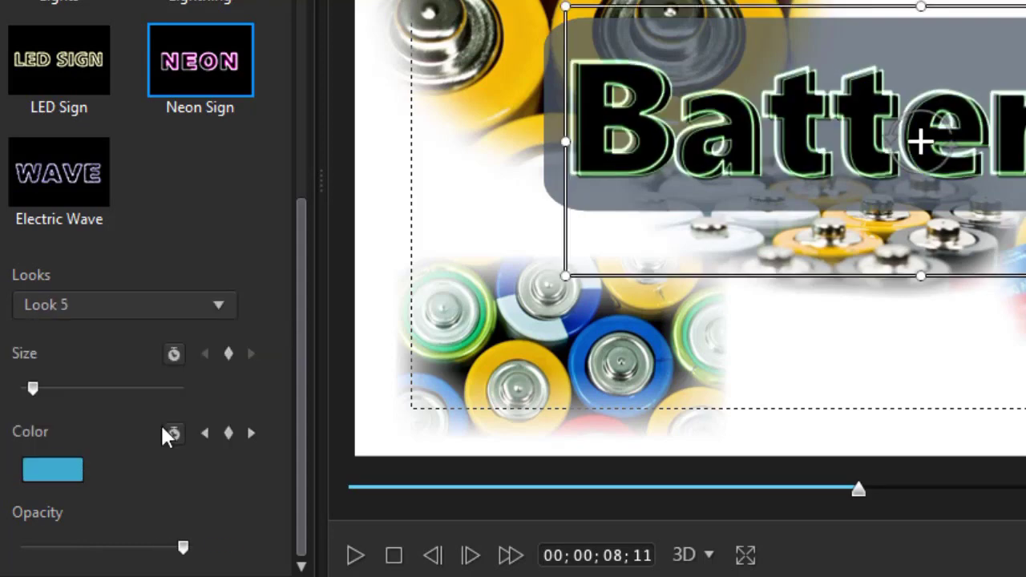
pyautogui.click(616, 165)
pyautogui.click(230, 307)
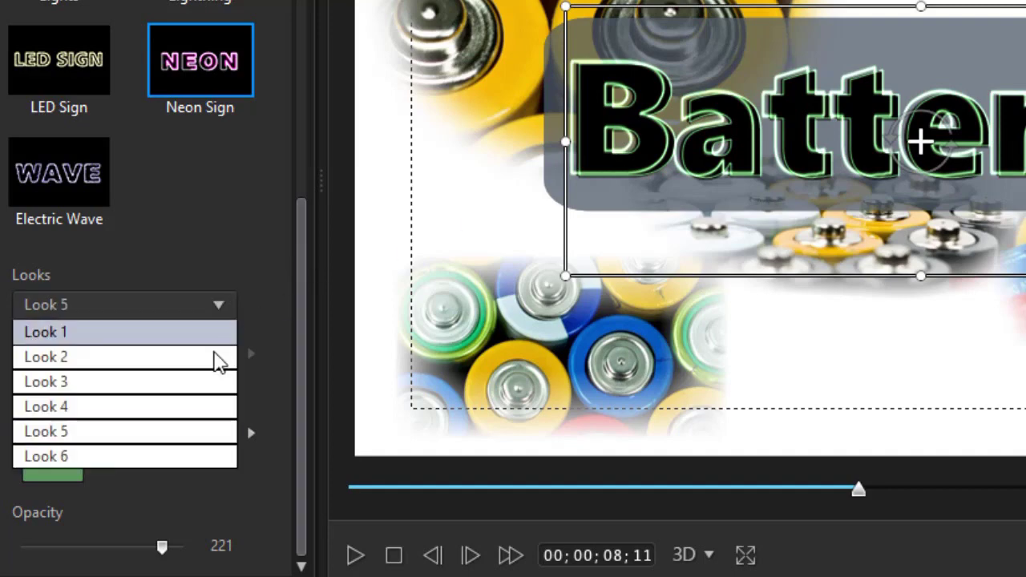
pyautogui.click(165, 459)
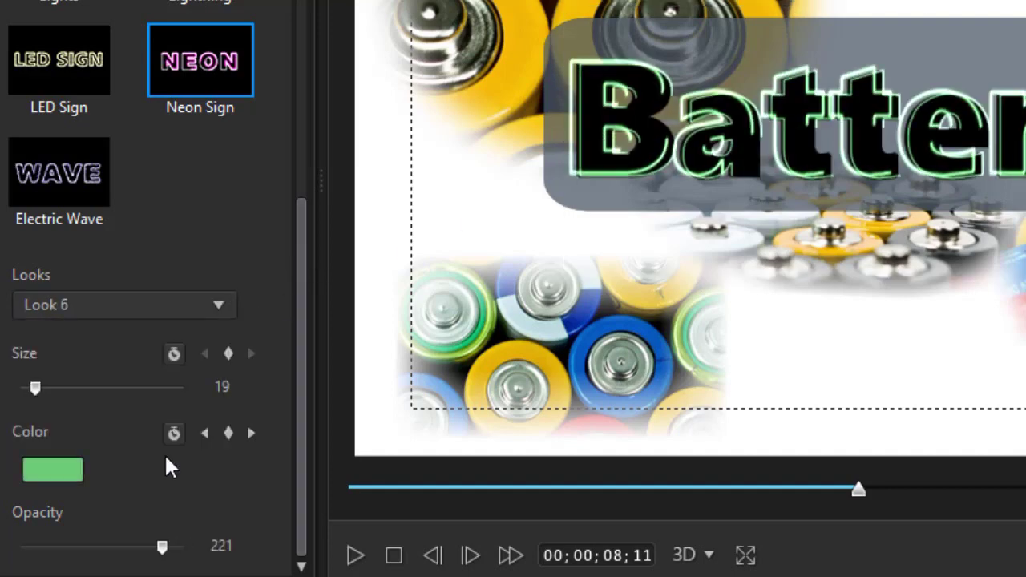
pyautogui.click(220, 306)
pyautogui.click(152, 361)
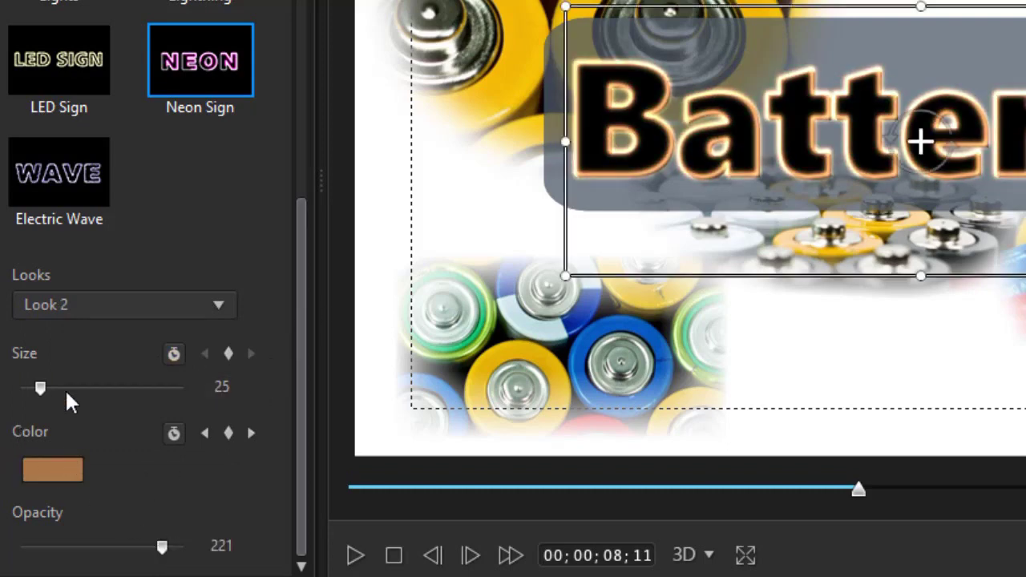
# Set the neon glow size to 52, then apply the Electric Wave effect
pyautogui.moveTo(50, 383); pyautogui.dragTo(27, 365)
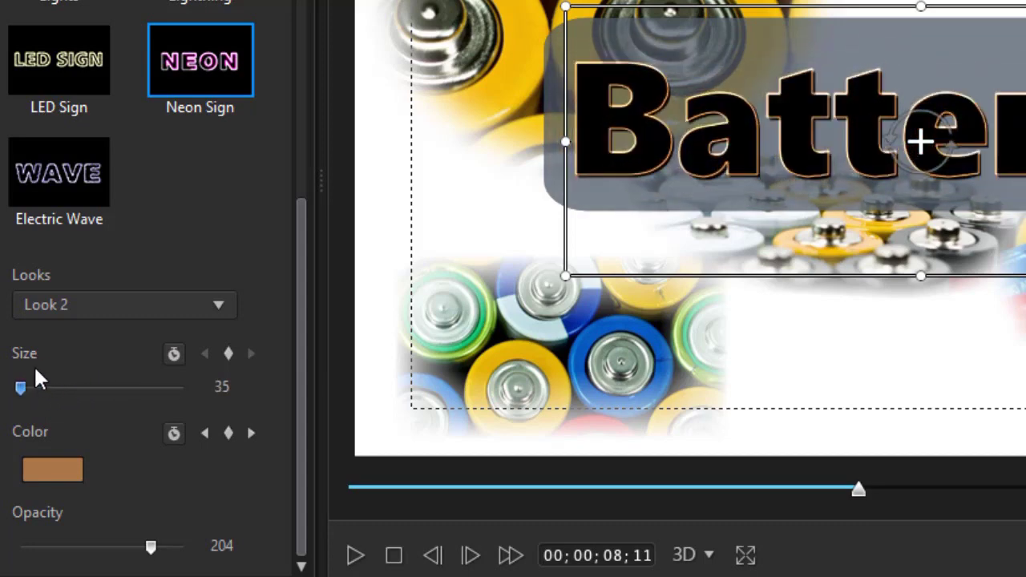
pyautogui.moveTo(85, 387)
pyautogui.mouseDown()
pyautogui.moveTo(167, 385)
pyautogui.moveTo(63, 387)
pyautogui.moveTo(70, 383)
pyautogui.mouseUp()
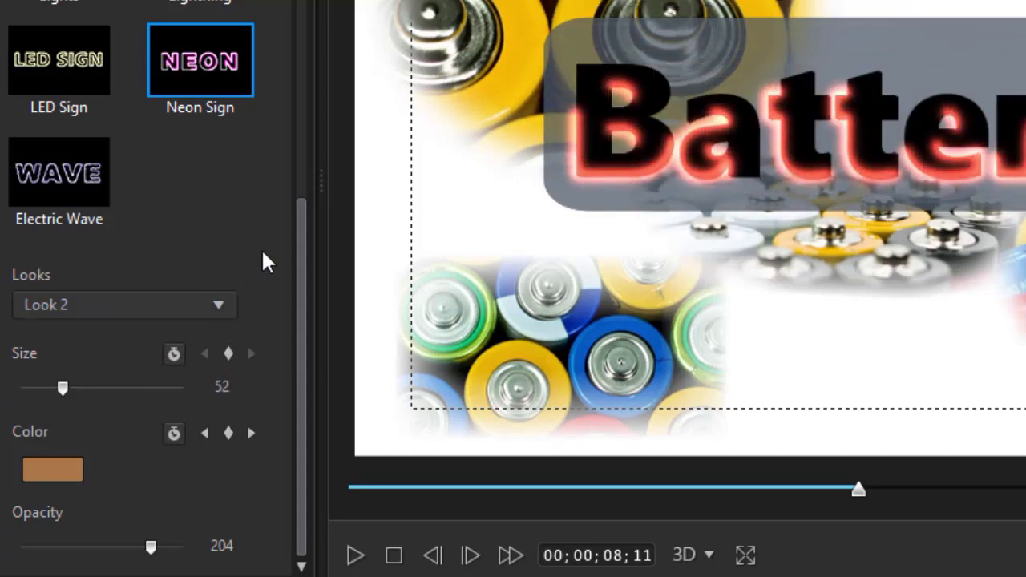
pyautogui.click(102, 187)
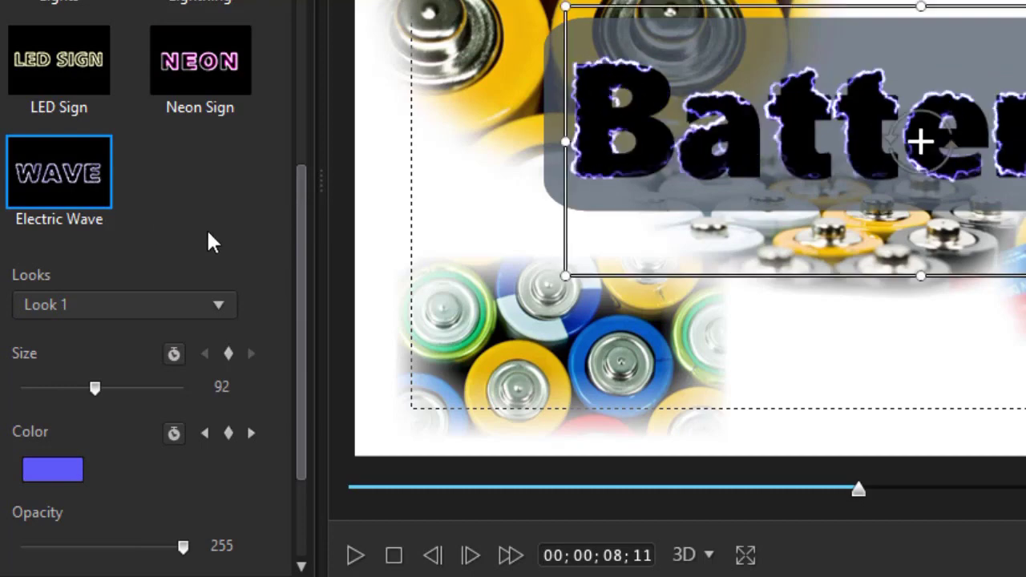
# Lengthen the Electric Wave period from 23 to 177
pyautogui.moveTo(307, 247); pyautogui.dragTo(303, 432)
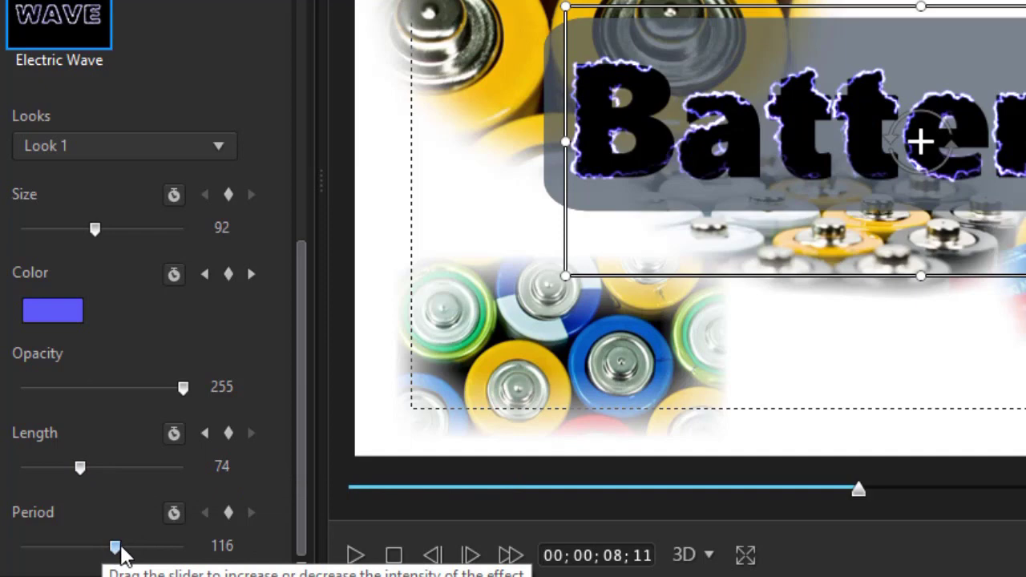
pyautogui.moveTo(115, 549); pyautogui.dragTo(43, 547)
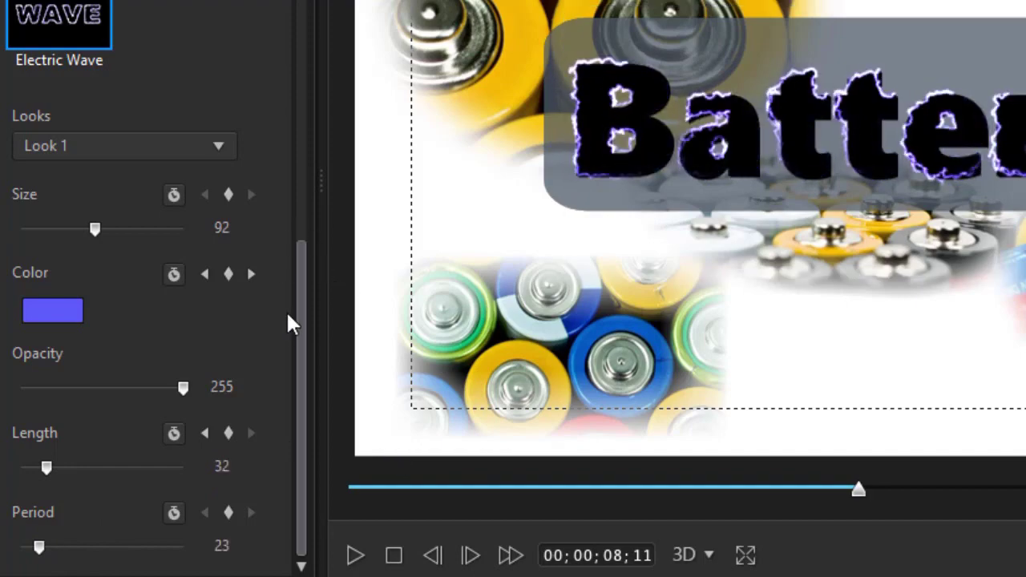
pyautogui.click(38, 548)
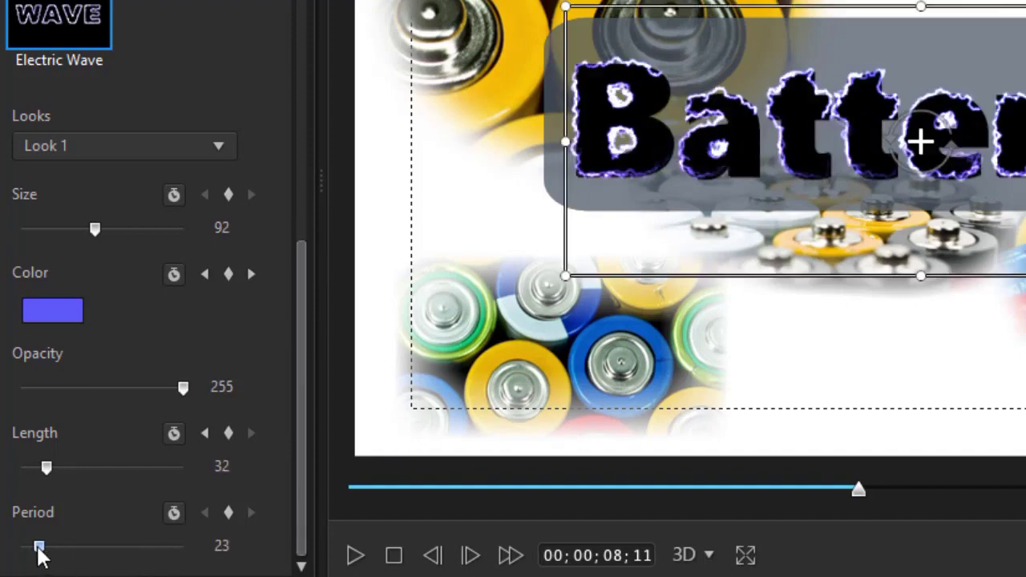
pyautogui.moveTo(69, 555); pyautogui.dragTo(127, 551)
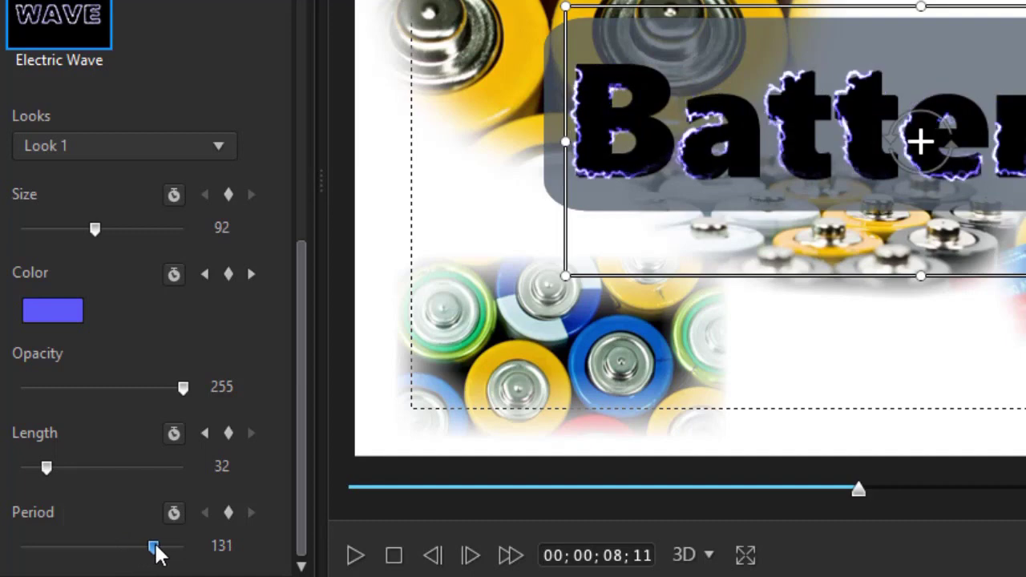
pyautogui.click(157, 553)
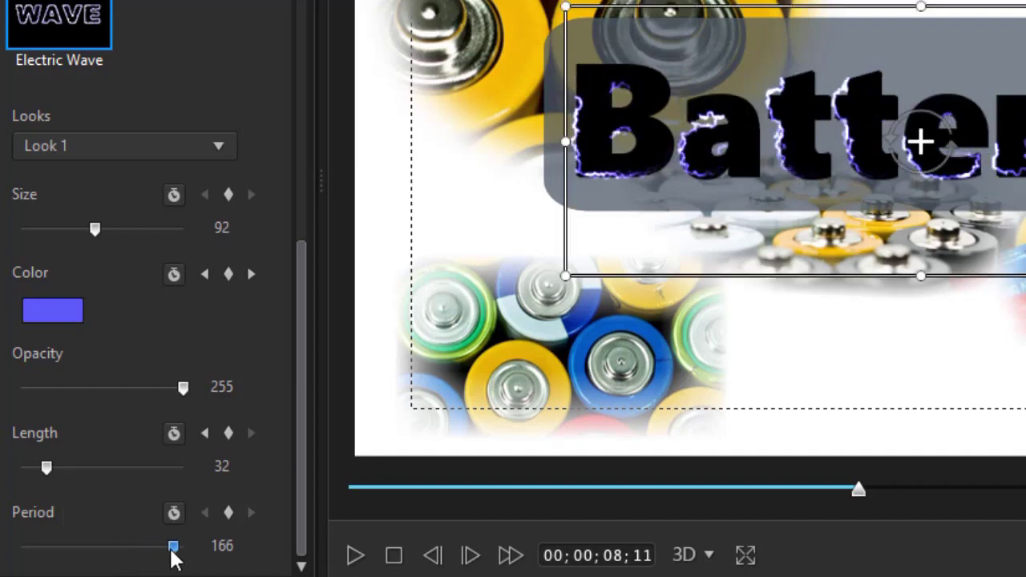
pyautogui.click(164, 553)
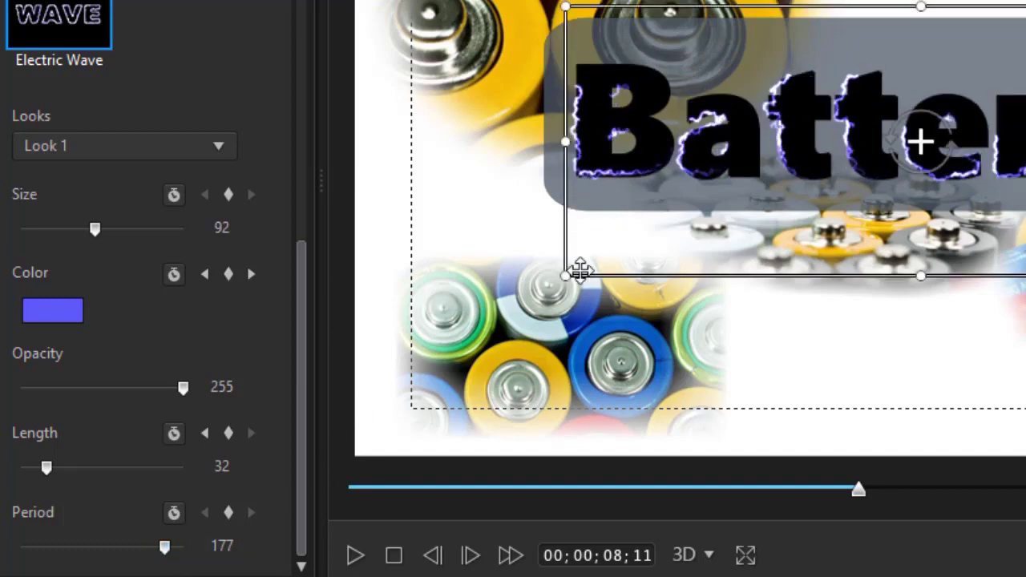
# Try the Look 2 wave preset, then settle on Look 4
pyautogui.click(221, 144)
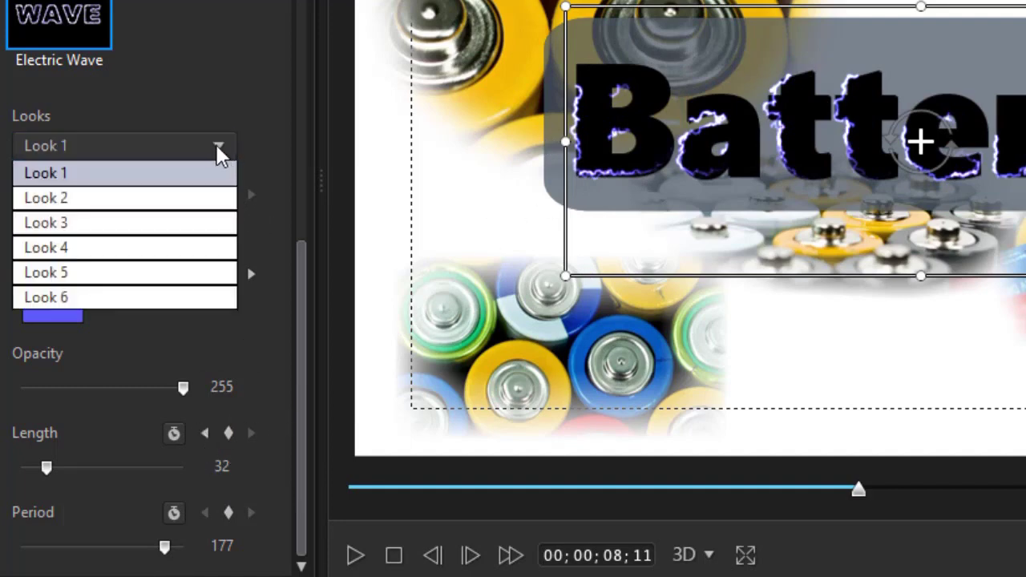
pyautogui.click(168, 199)
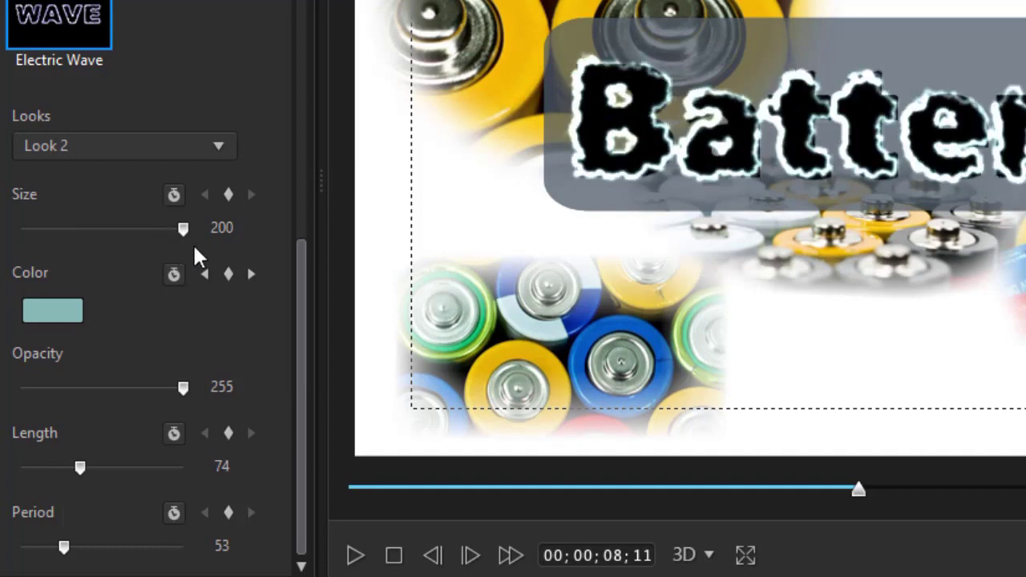
pyautogui.click(227, 146)
pyautogui.click(207, 198)
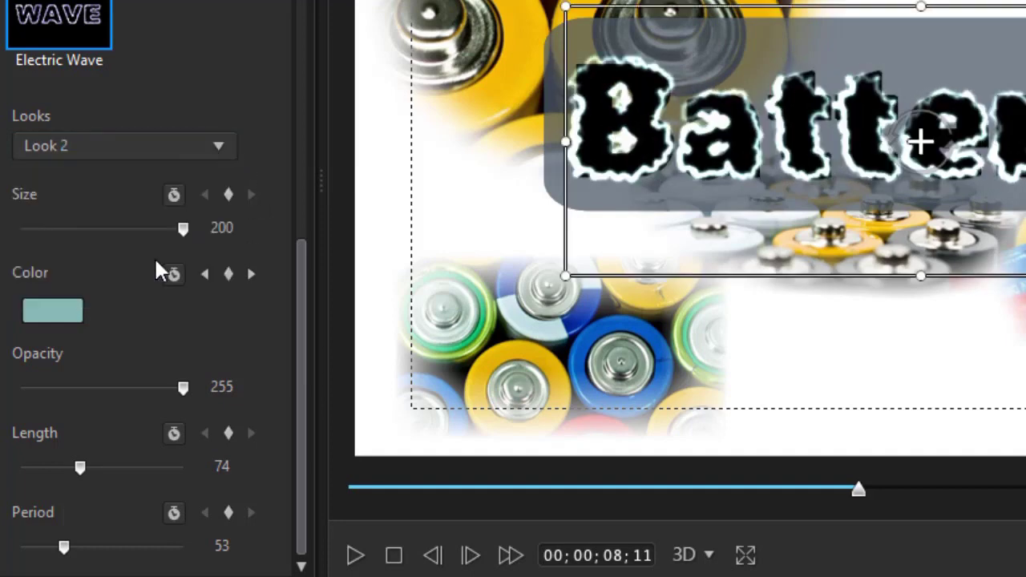
pyautogui.press('Down')
pyautogui.press('Down')
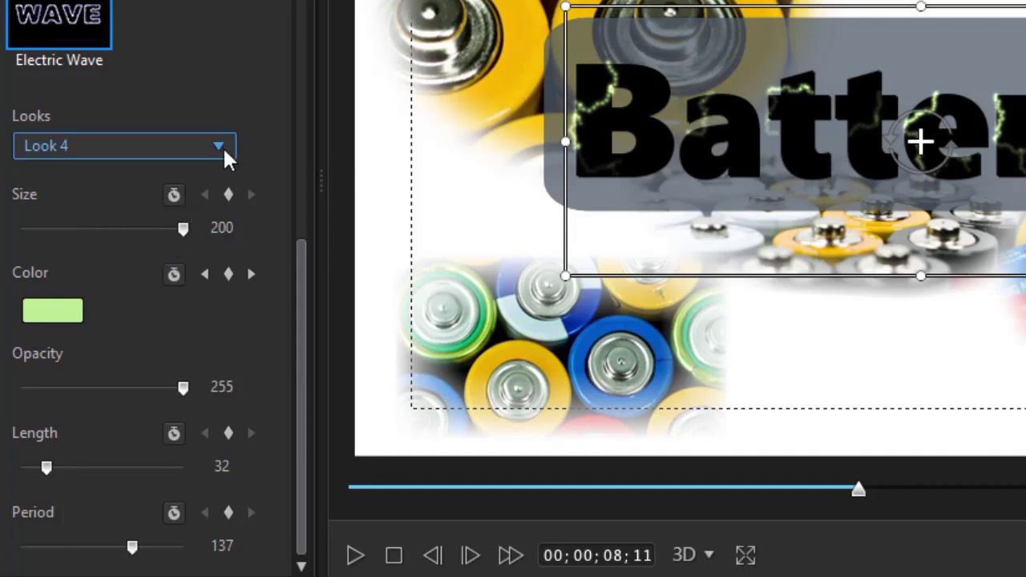
pyautogui.moveTo(300, 304); pyautogui.dragTo(320, 153)
# Apply the Lights effect and expand the timeline to its Tail Color keyframes
pyautogui.click(62, 142)
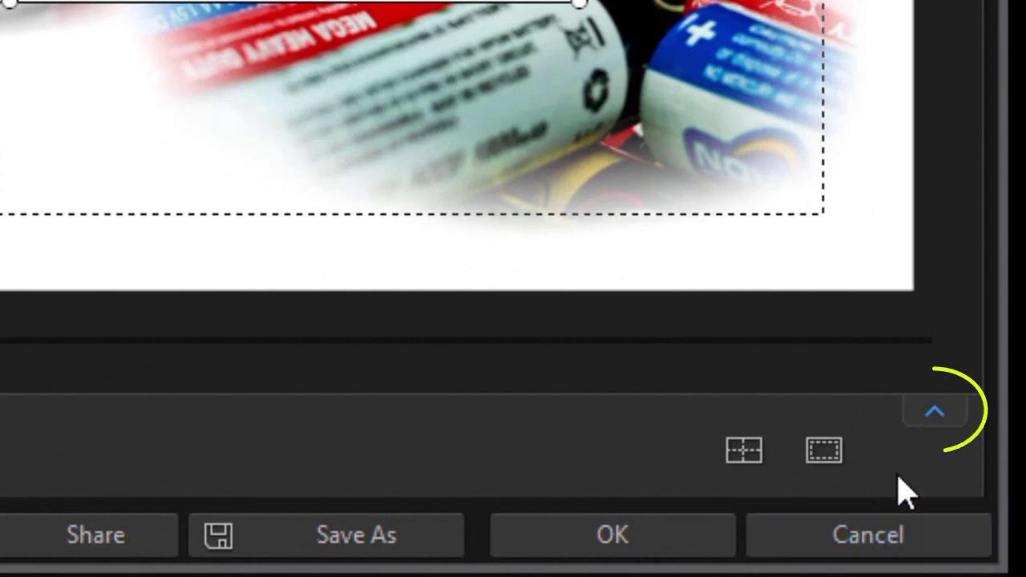
pyautogui.click(946, 420)
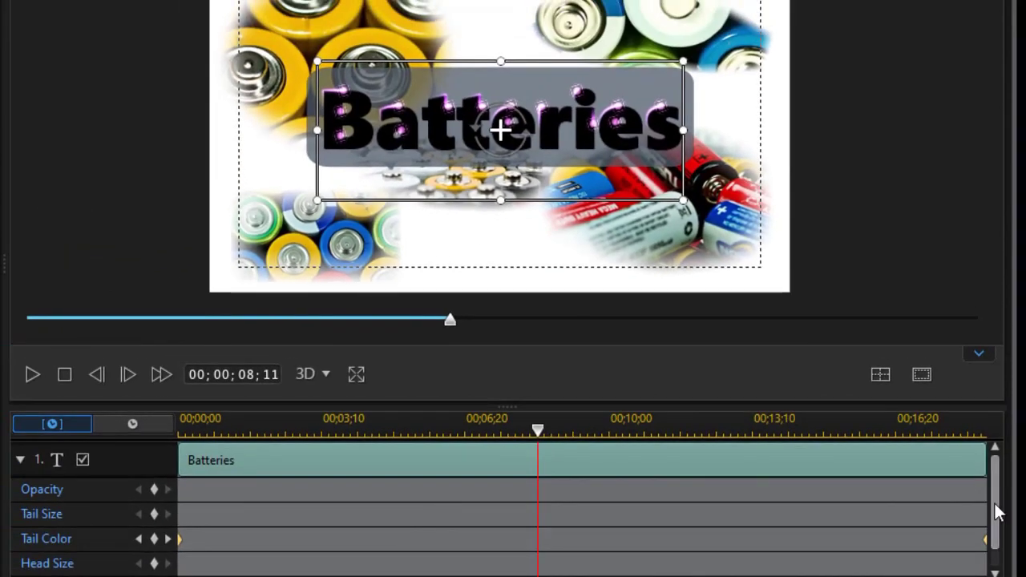
pyautogui.moveTo(997, 513); pyautogui.dragTo(1001, 488)
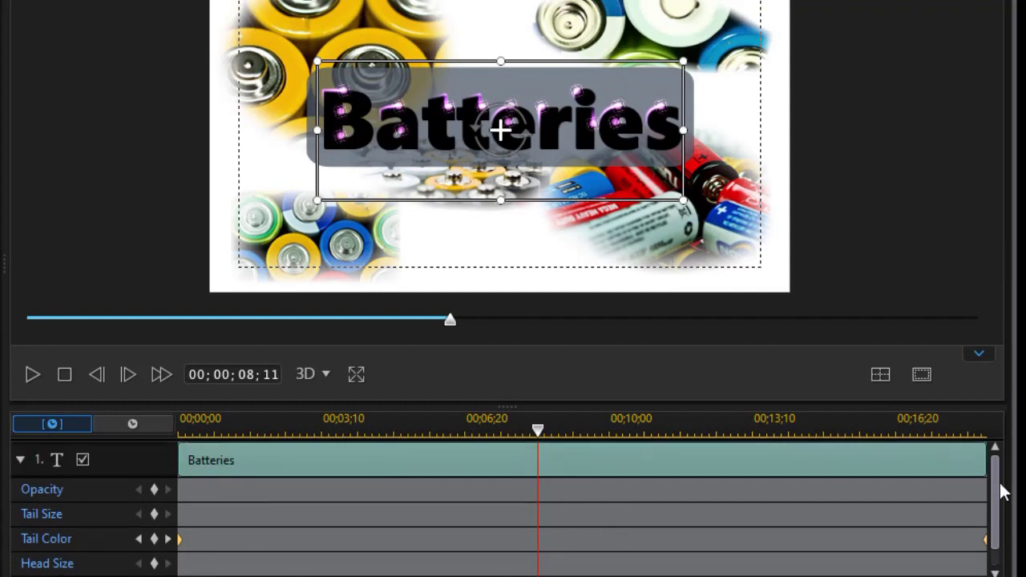
pyautogui.click(177, 541)
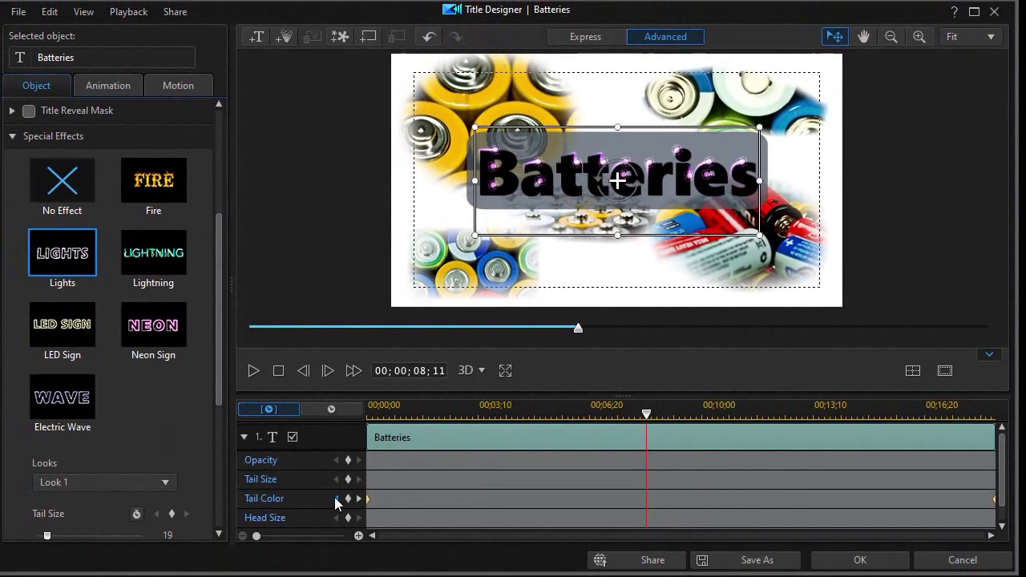
# Add a Tail Color keyframe at 00;05;27 turning the tails orange (RGB 255, 128, 64)
pyautogui.click(143, 539)
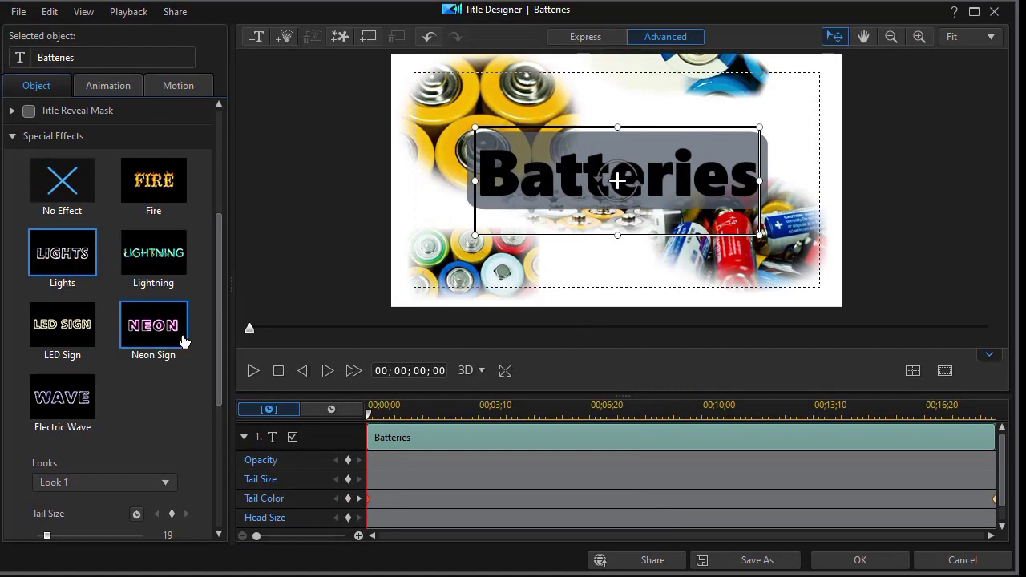
pyautogui.moveTo(218, 376); pyautogui.dragTo(215, 488)
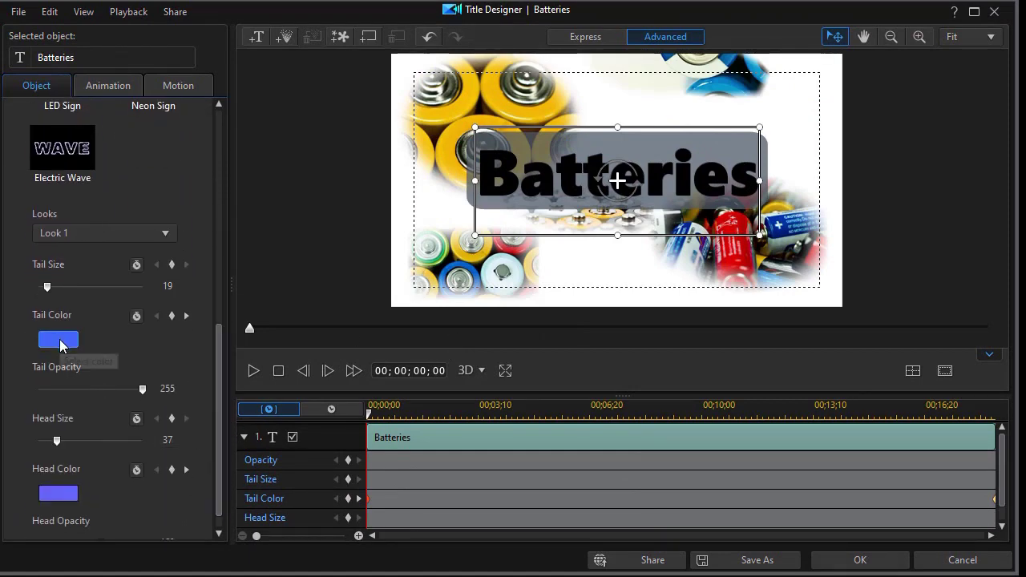
pyautogui.click(564, 413)
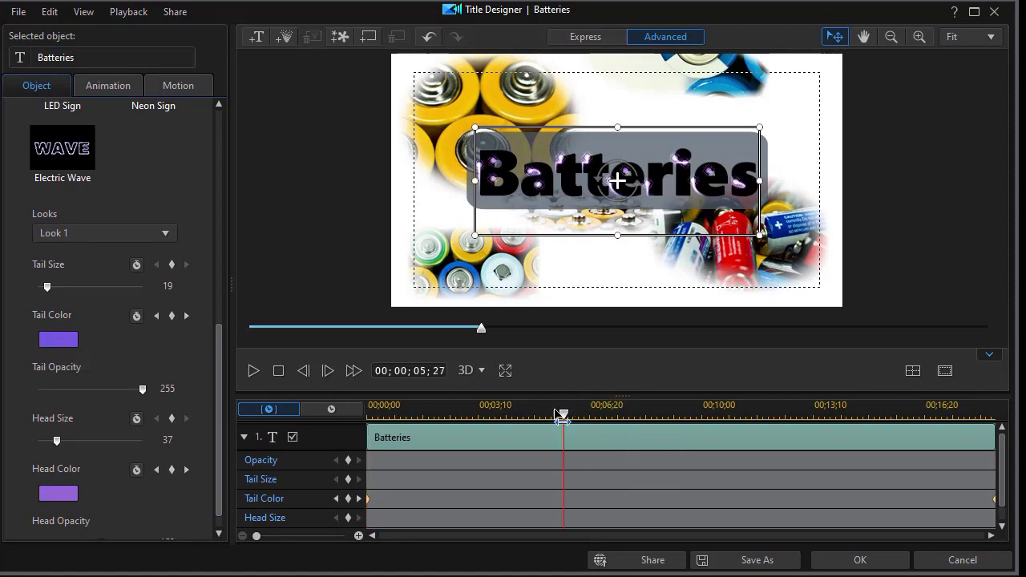
pyautogui.click(62, 342)
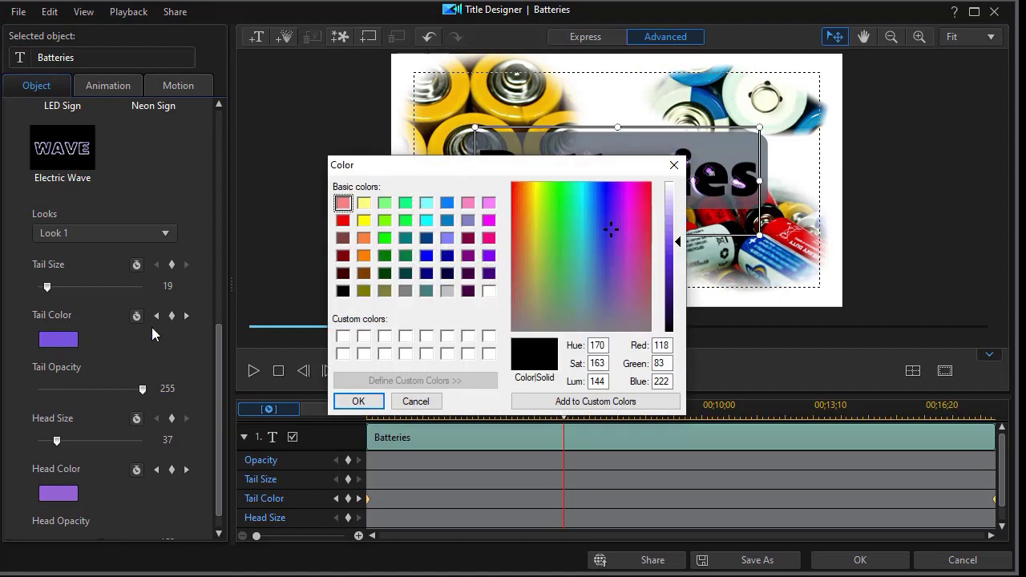
pyautogui.click(364, 238)
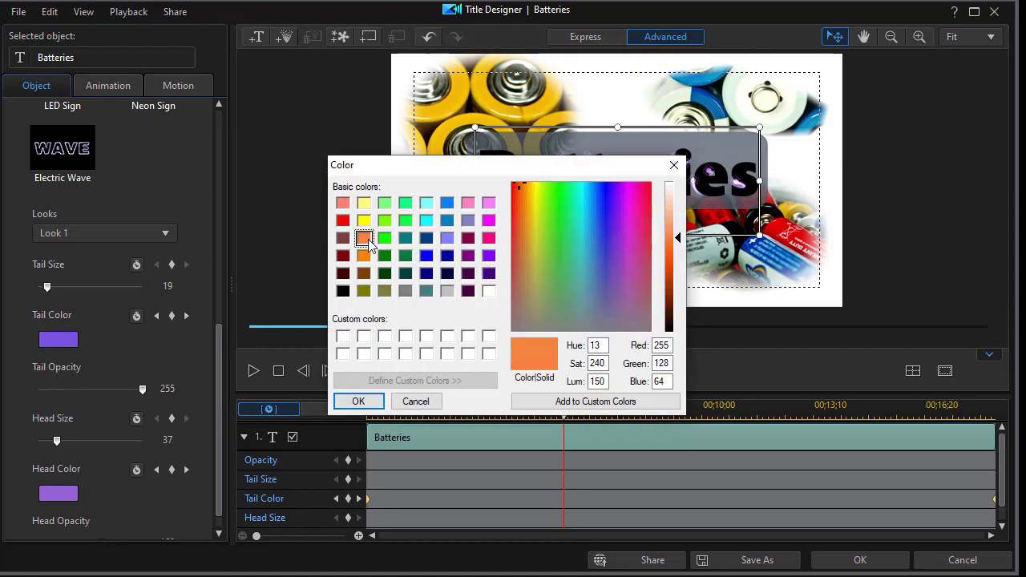
pyautogui.click(358, 402)
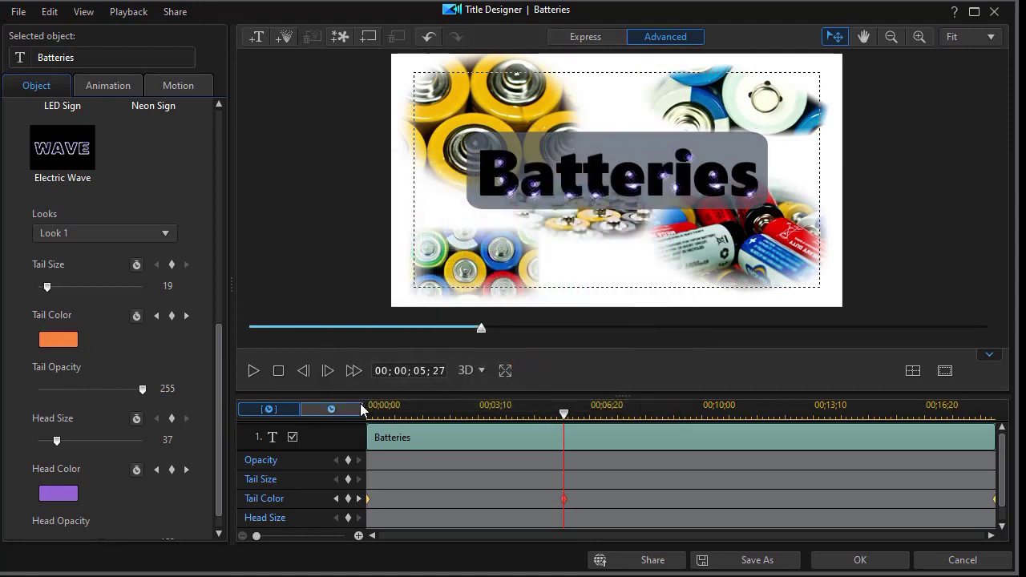
pyautogui.click(454, 444)
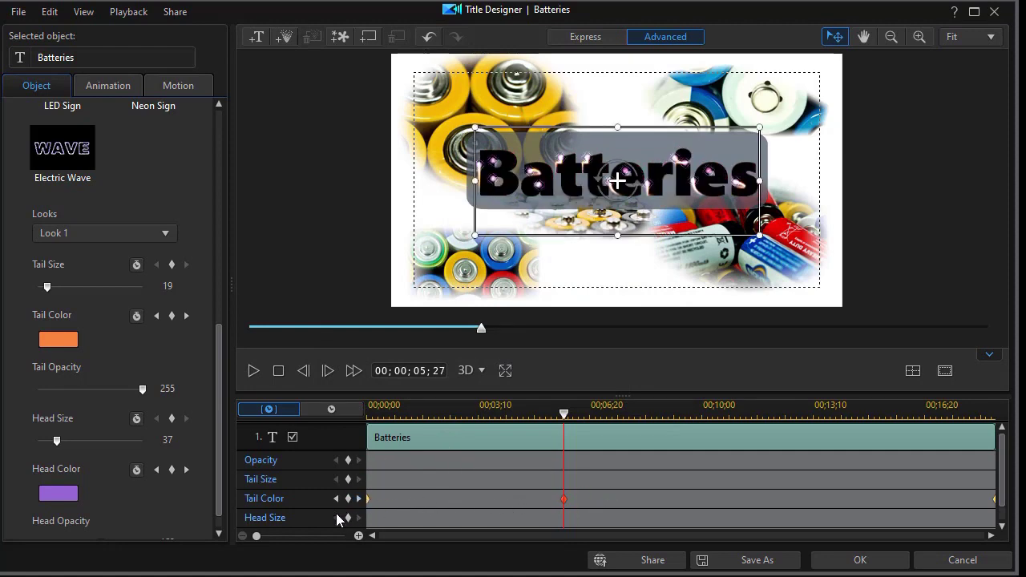
# Keyframe Head Size to 5 at 00;05;27 and 192 at the start, then preview
pyautogui.click(349, 518)
pyautogui.moveTo(57, 443); pyautogui.dragTo(40, 443)
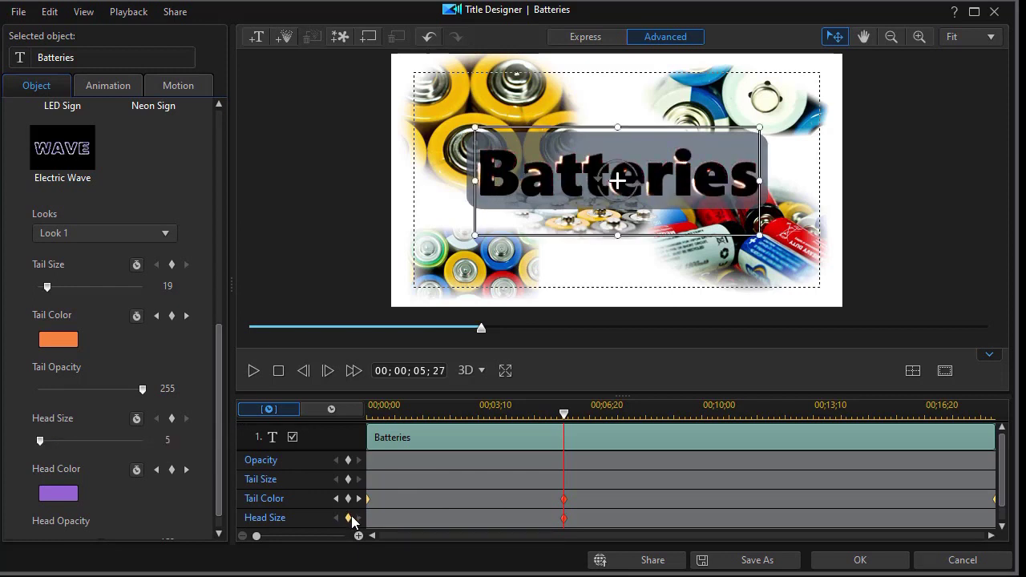
pyautogui.moveTo(563, 413); pyautogui.dragTo(353, 458)
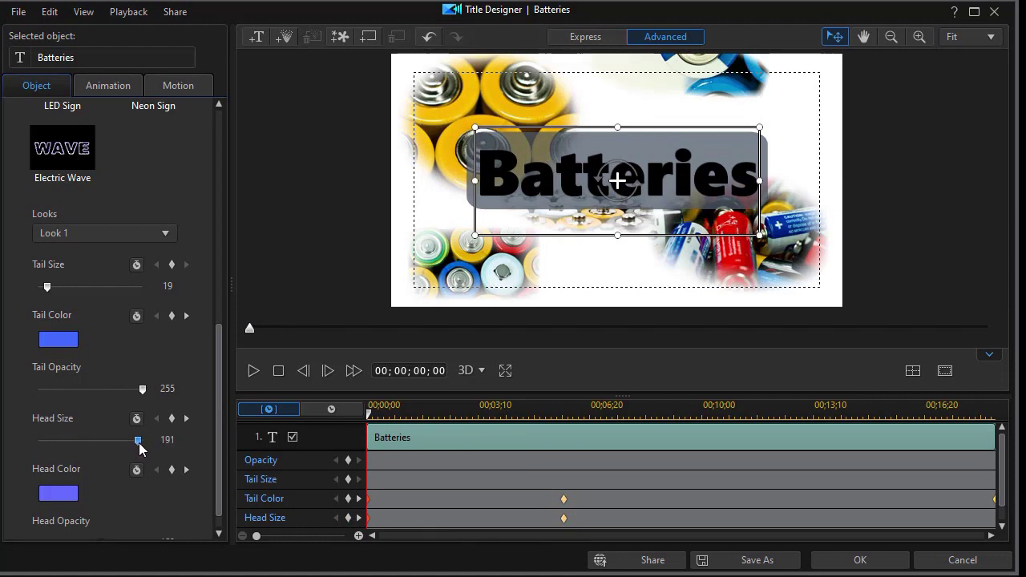
pyautogui.moveTo(139, 443); pyautogui.dragTo(146, 440)
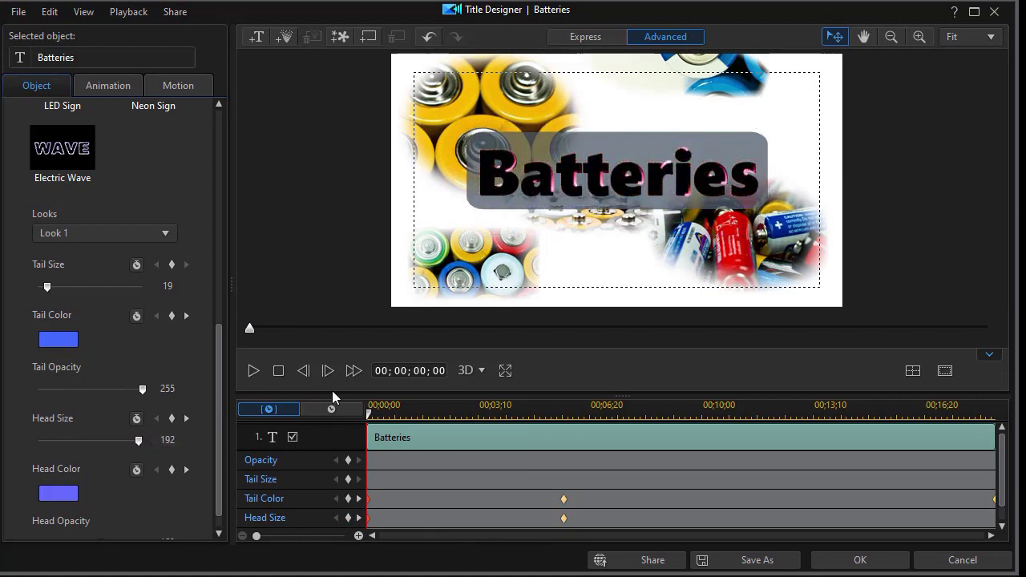
pyautogui.click(255, 370)
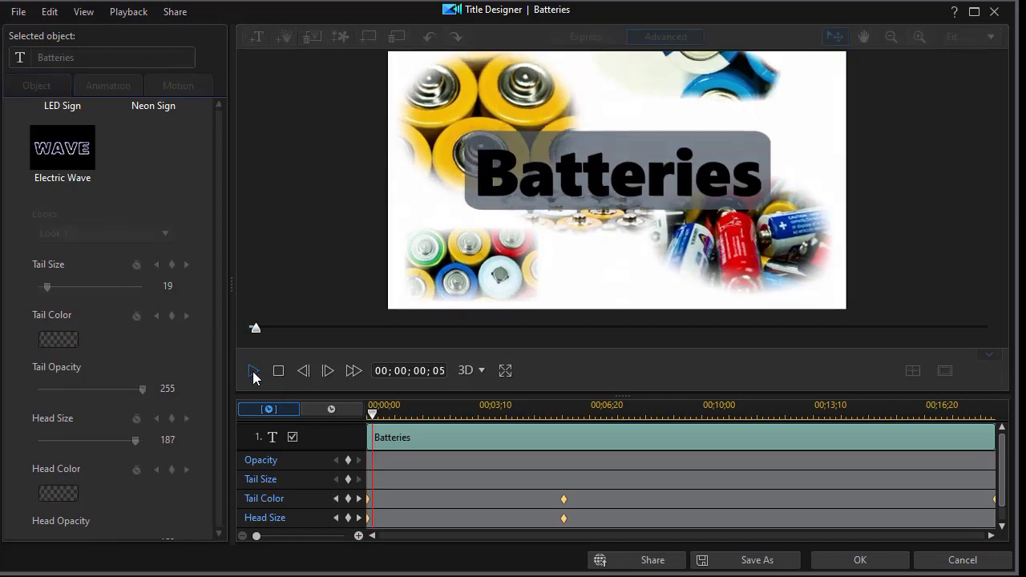
pyautogui.click(254, 373)
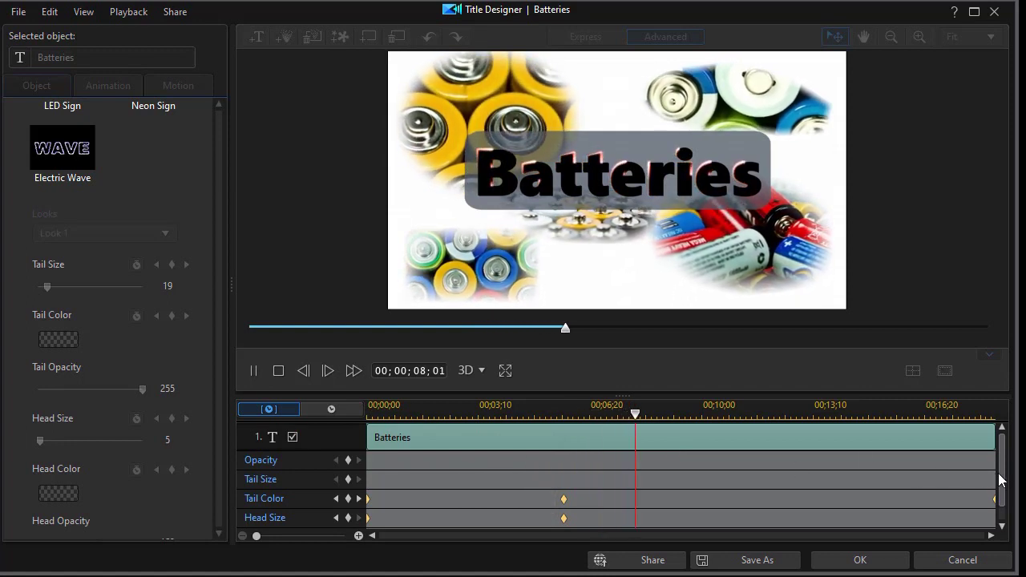
pyautogui.scroll(-1, 1001, 480)
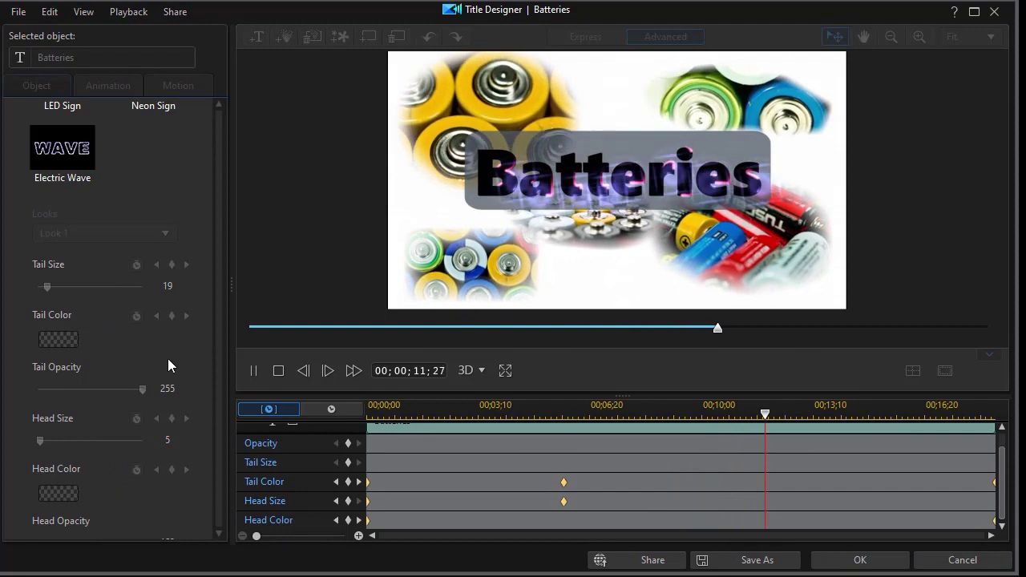
pyautogui.click(278, 370)
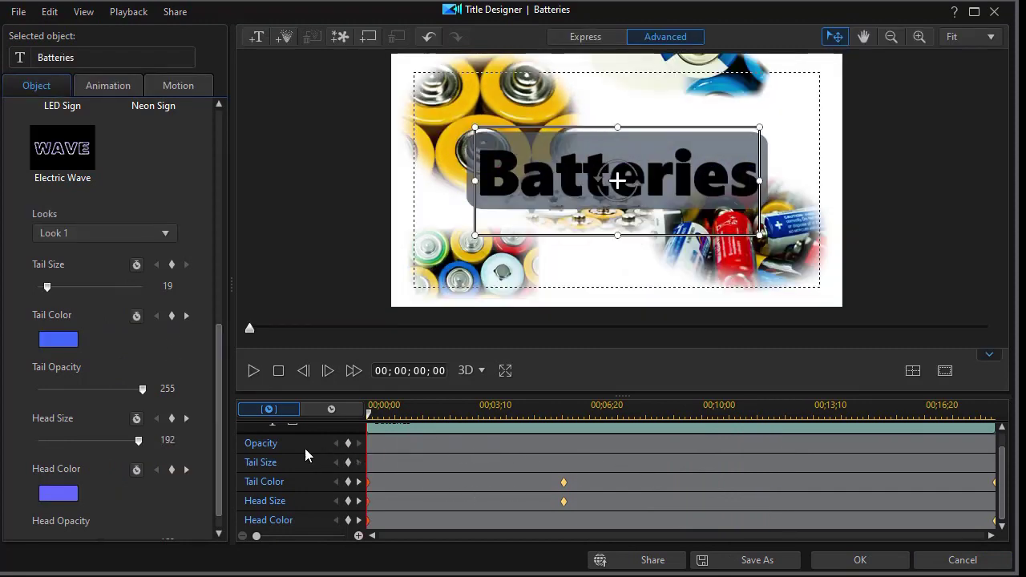
pyautogui.moveTo(219, 416)
pyautogui.mouseDown()
pyautogui.moveTo(232, 350)
pyautogui.moveTo(218, 421)
pyautogui.moveTo(227, 428)
pyautogui.mouseUp()
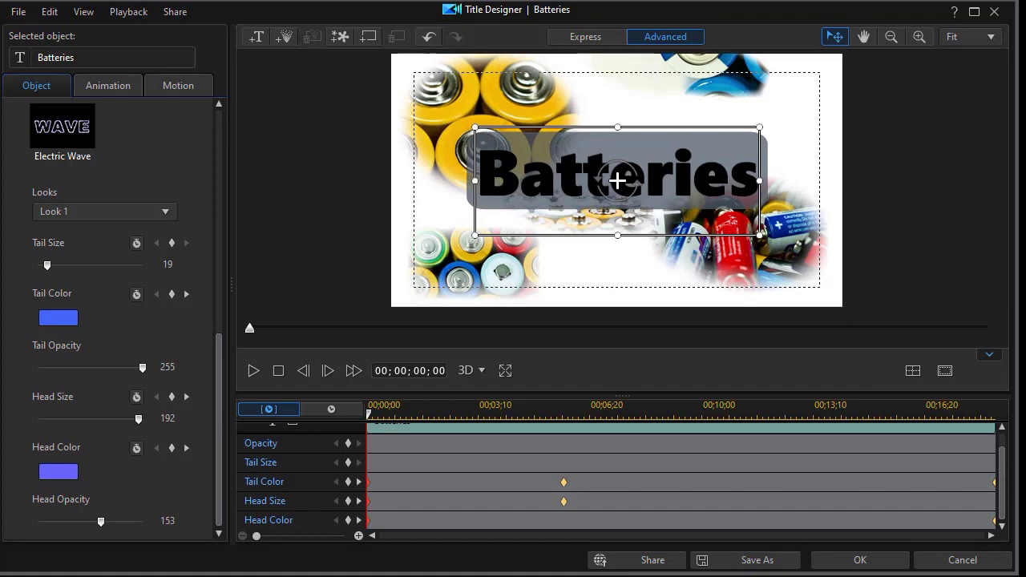
pyautogui.moveTo(220, 383); pyautogui.dragTo(232, 158)
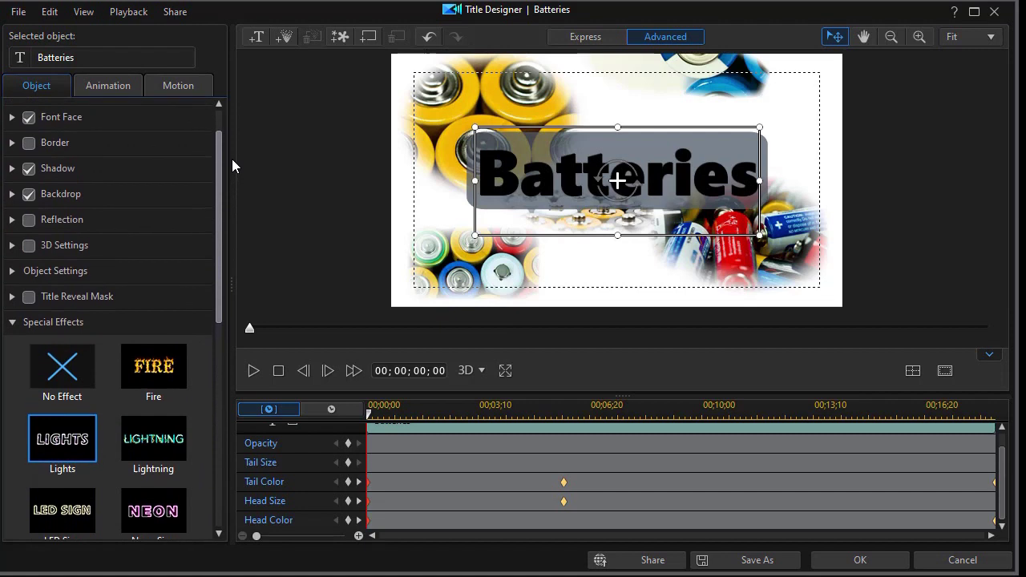